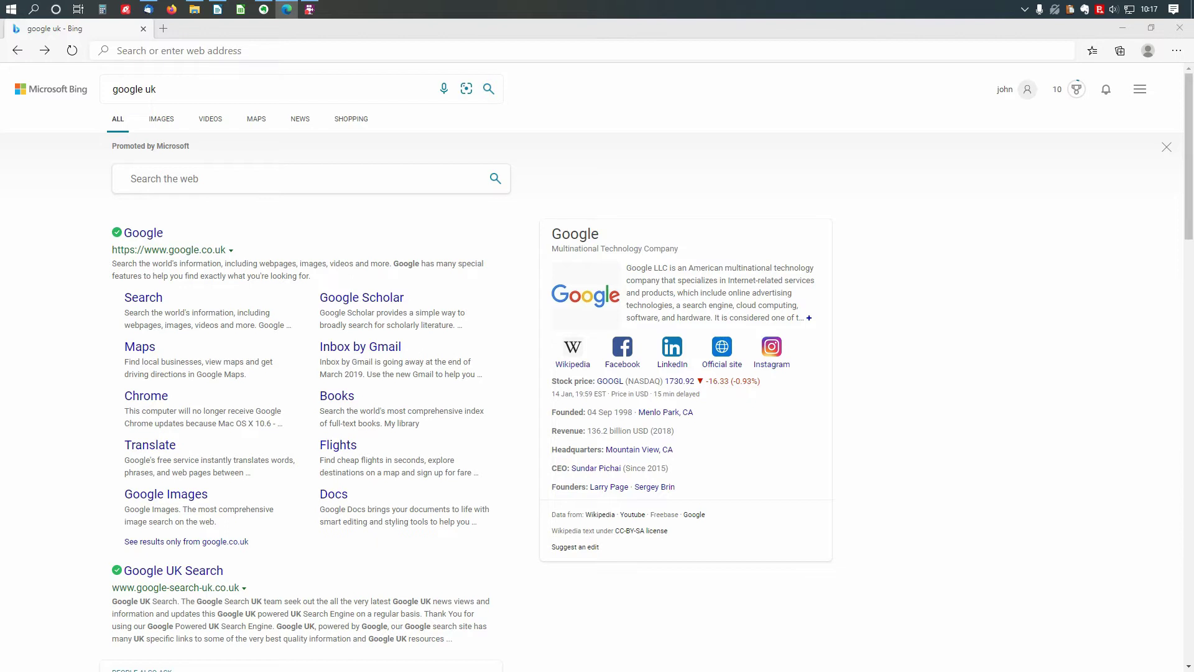
- Go to lastpass.com and open the Get LastPass Free account sign-up form
click(584, 53)
text(lastp)
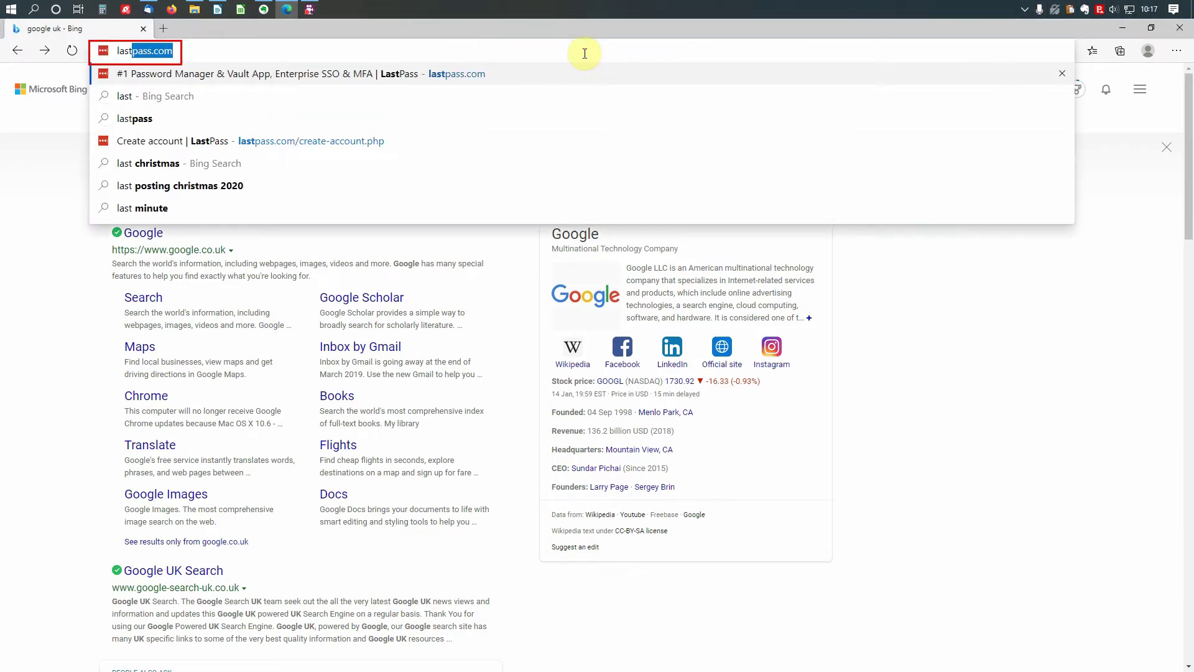
text(ass.com)
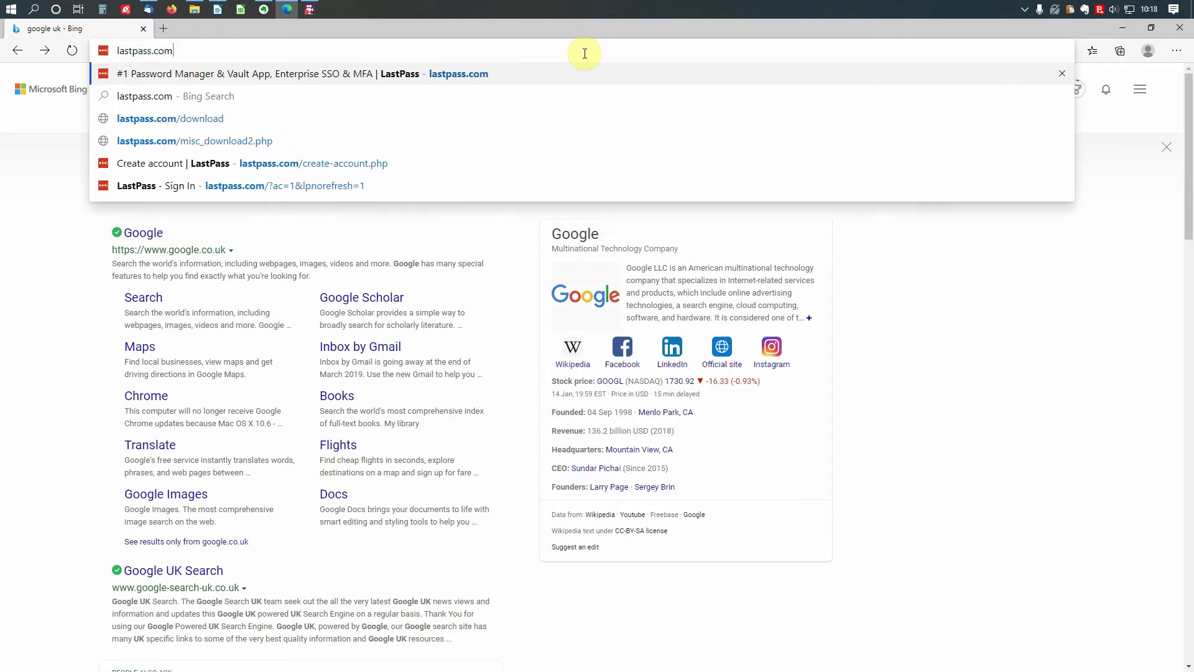
key(Return)
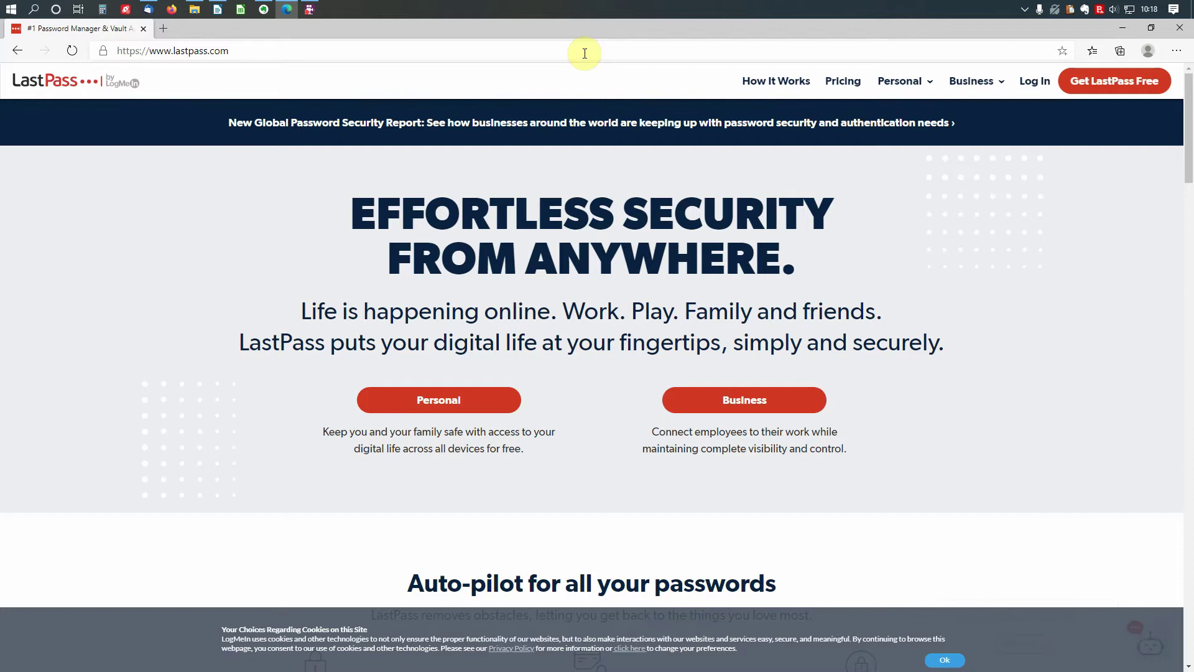
click(1109, 92)
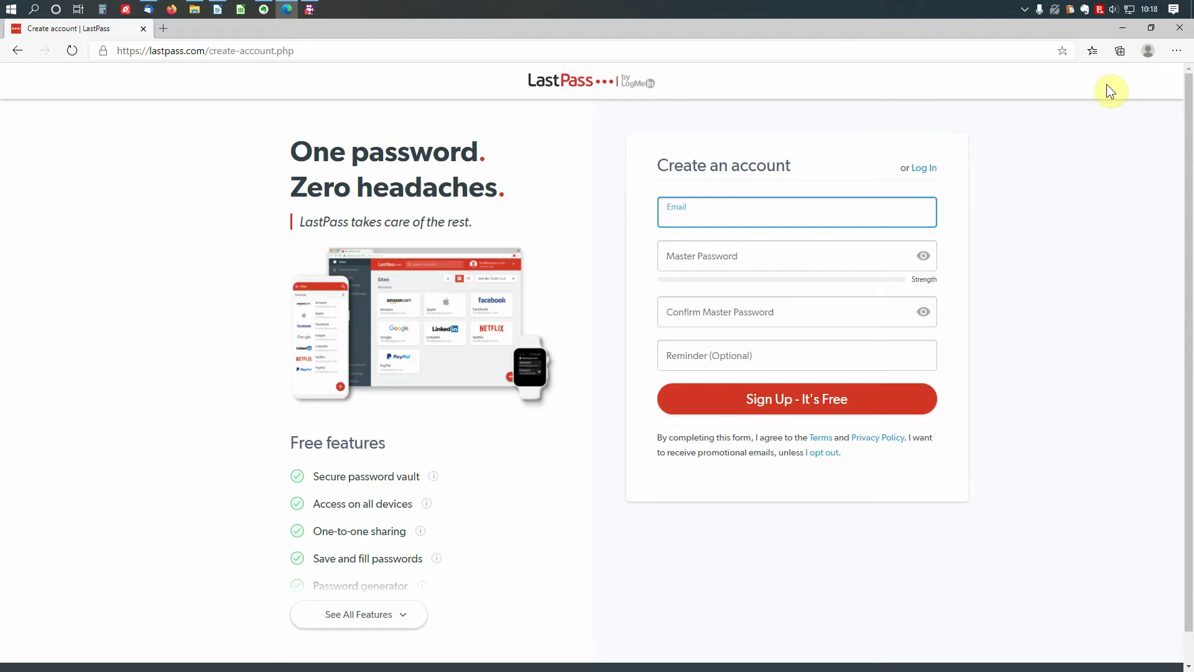
- Switch to another app and back, leaving the sign-up form for the LastPass home page
key(alt+Tab)
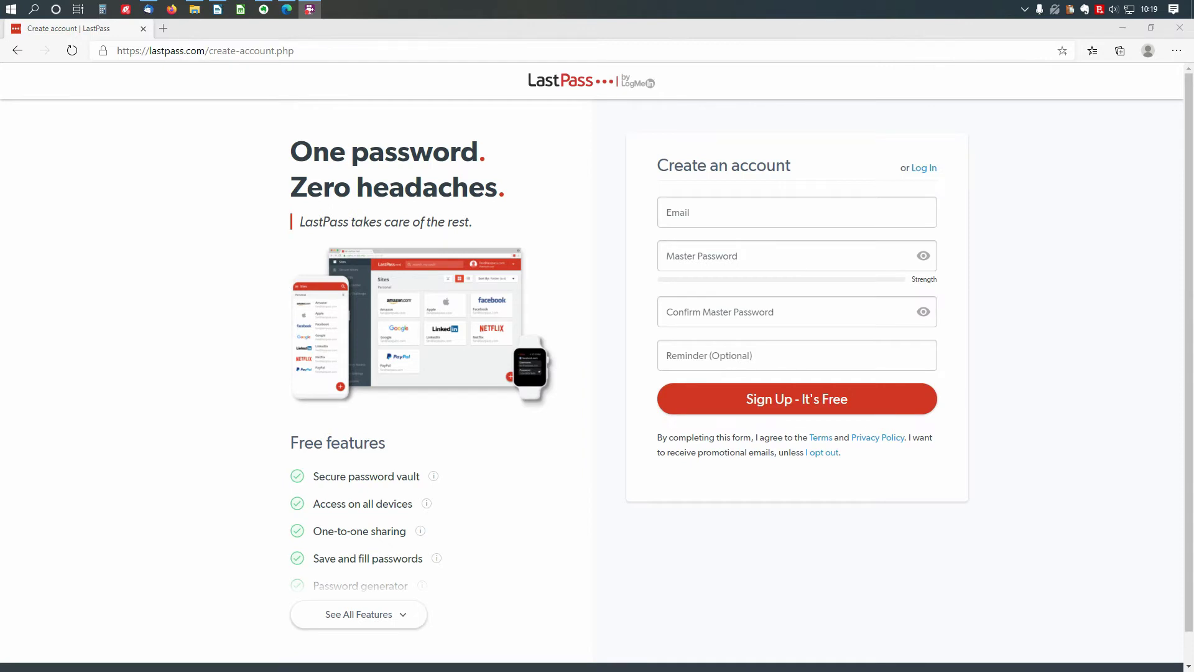
key(alt+Tab)
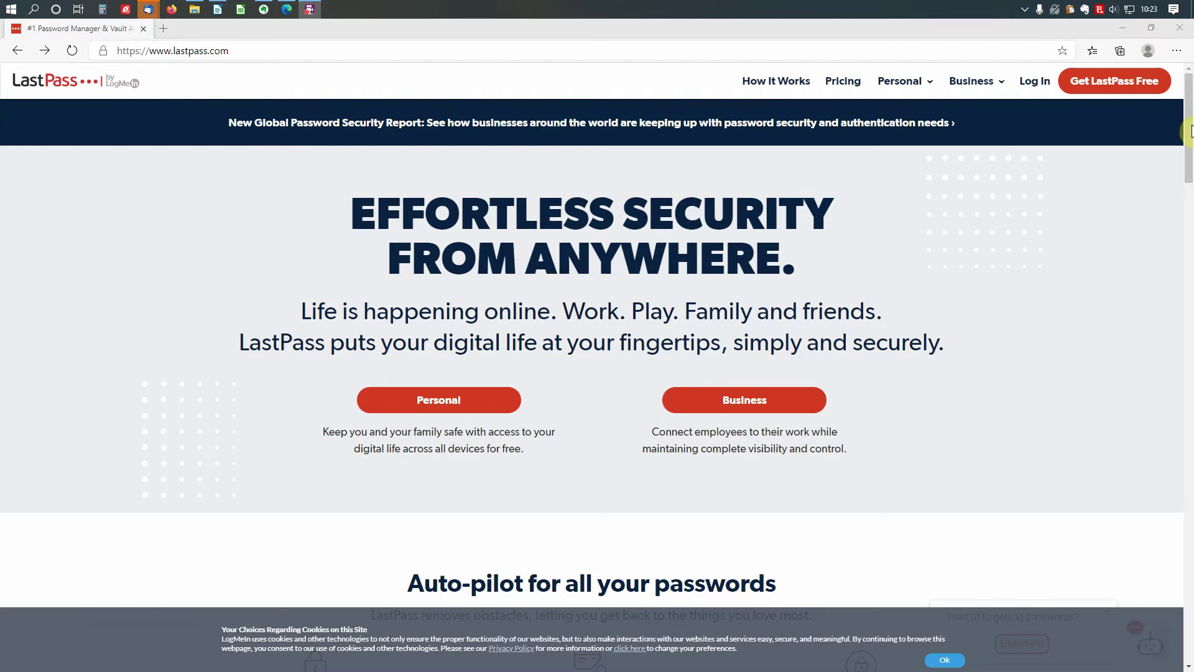
- Find 'LastPass: Free Password Manager' in the Edge Add-ons store and add it to Edge
click(1177, 52)
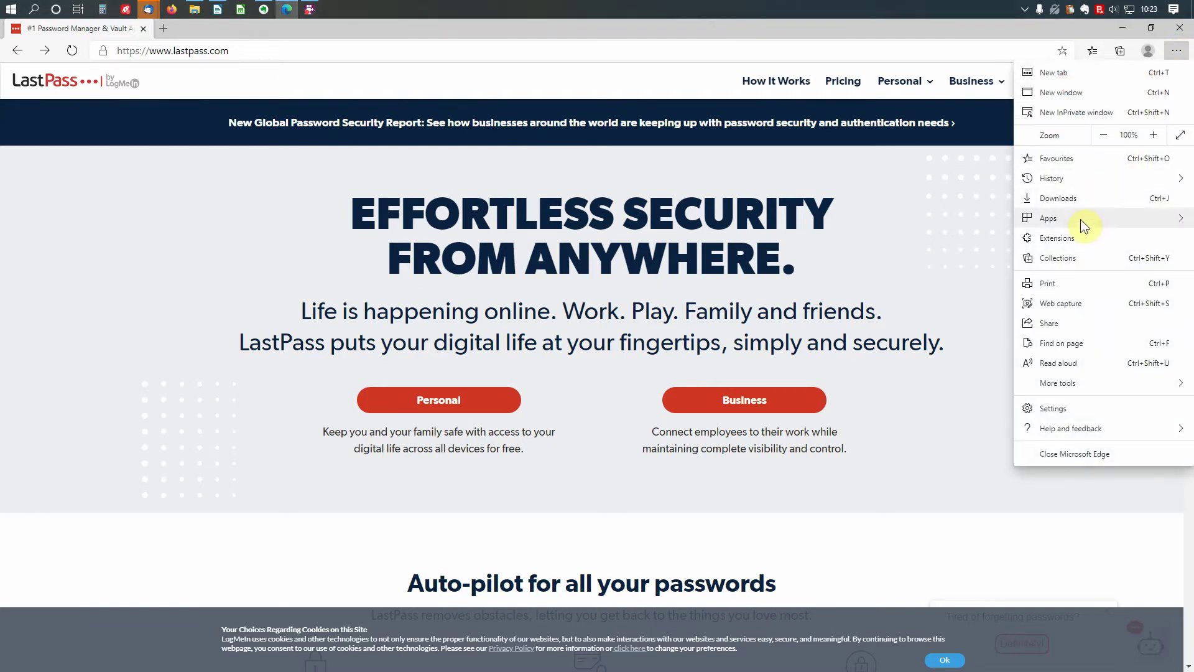
click(1077, 240)
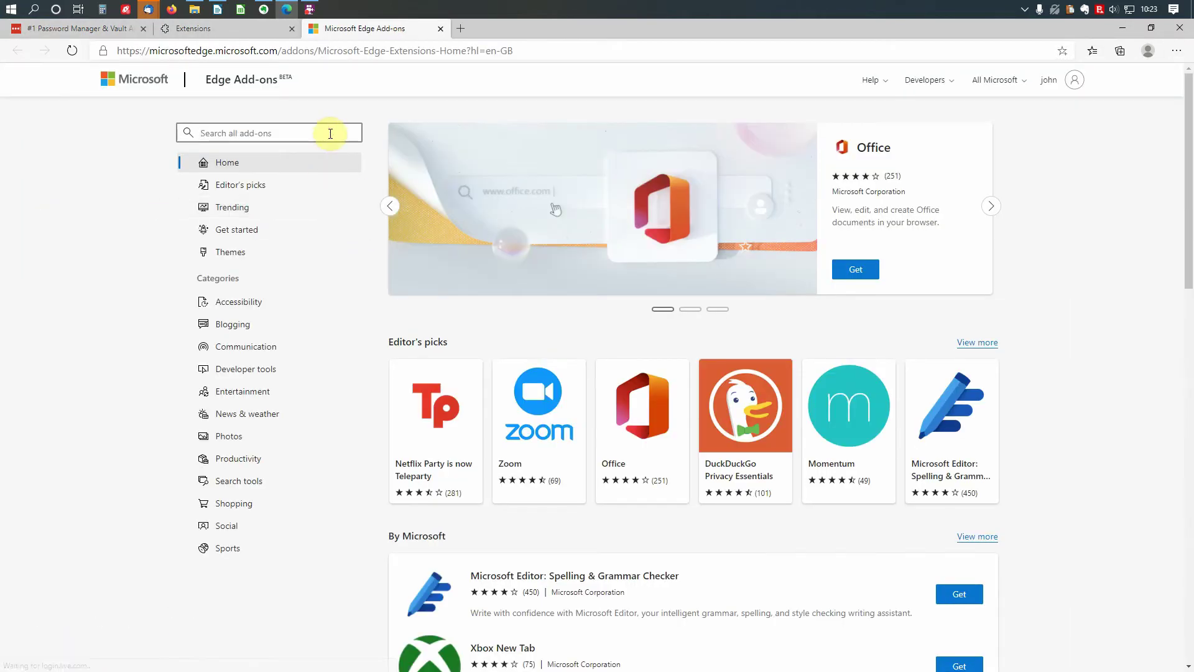
click(329, 133)
text(lastpass)
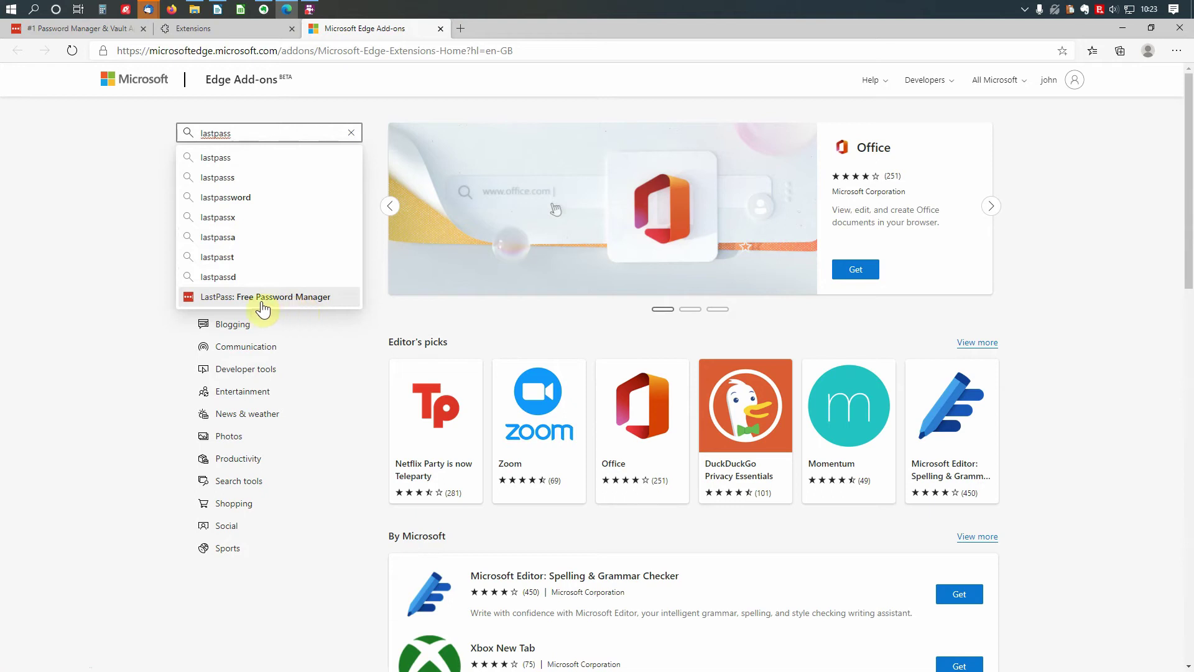
click(192, 302)
click(227, 297)
click(890, 176)
click(641, 167)
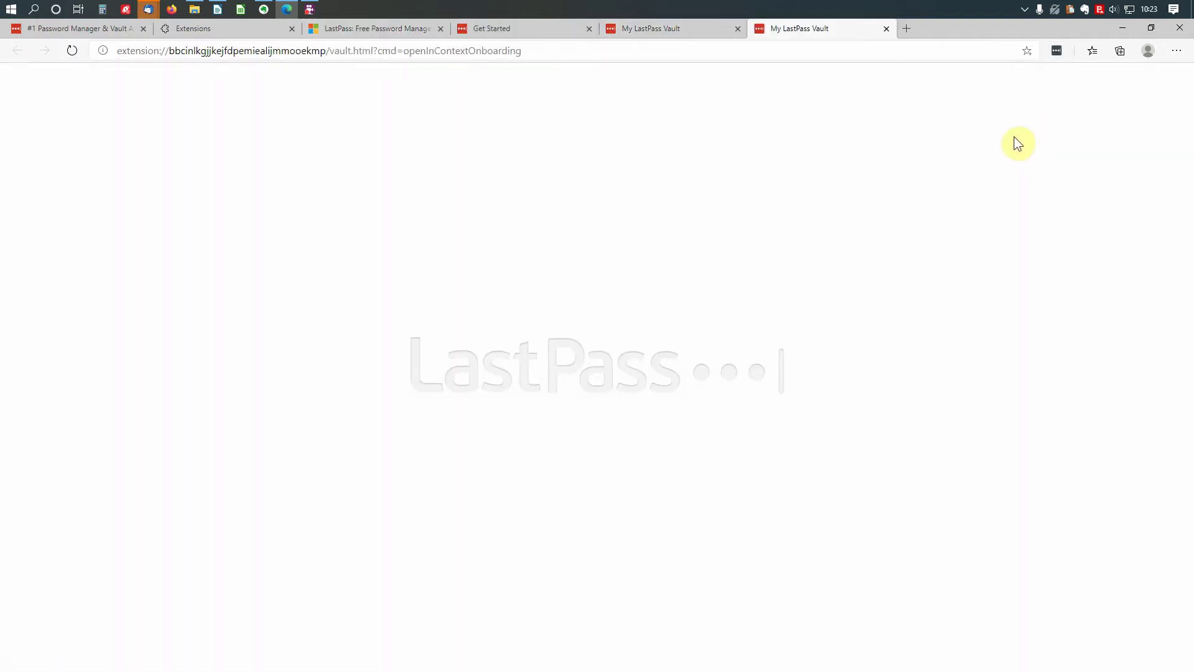
- Log in to the LastPass extension with the account email and master password
click(1055, 53)
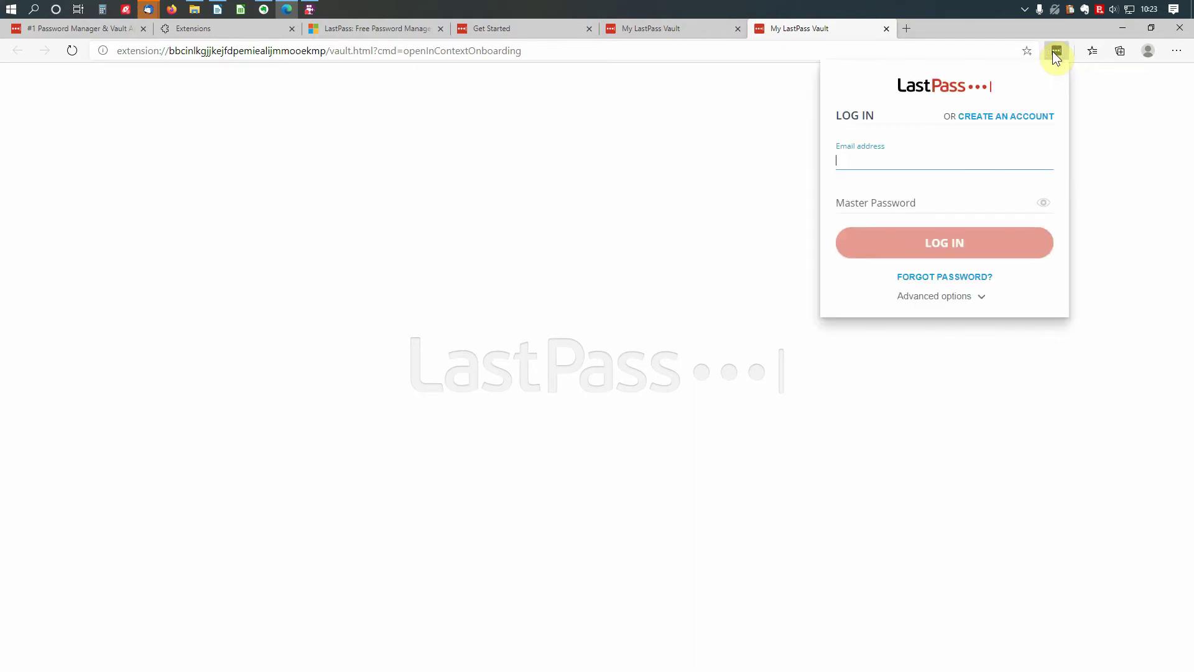
click(953, 206)
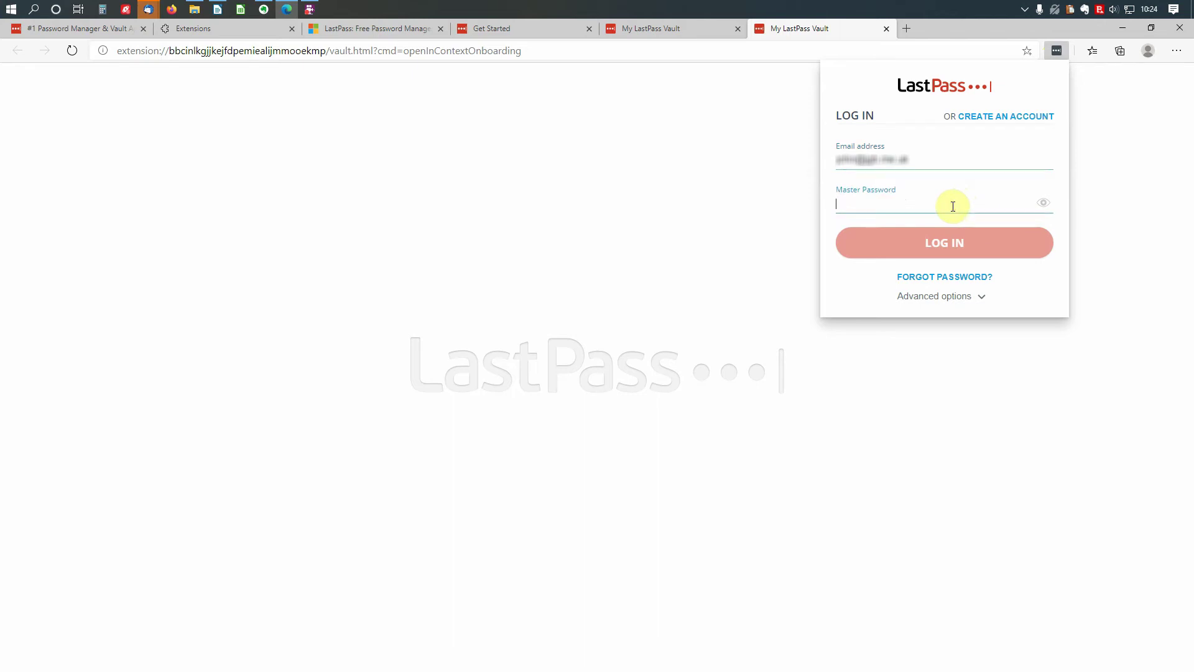
text(•••••••)
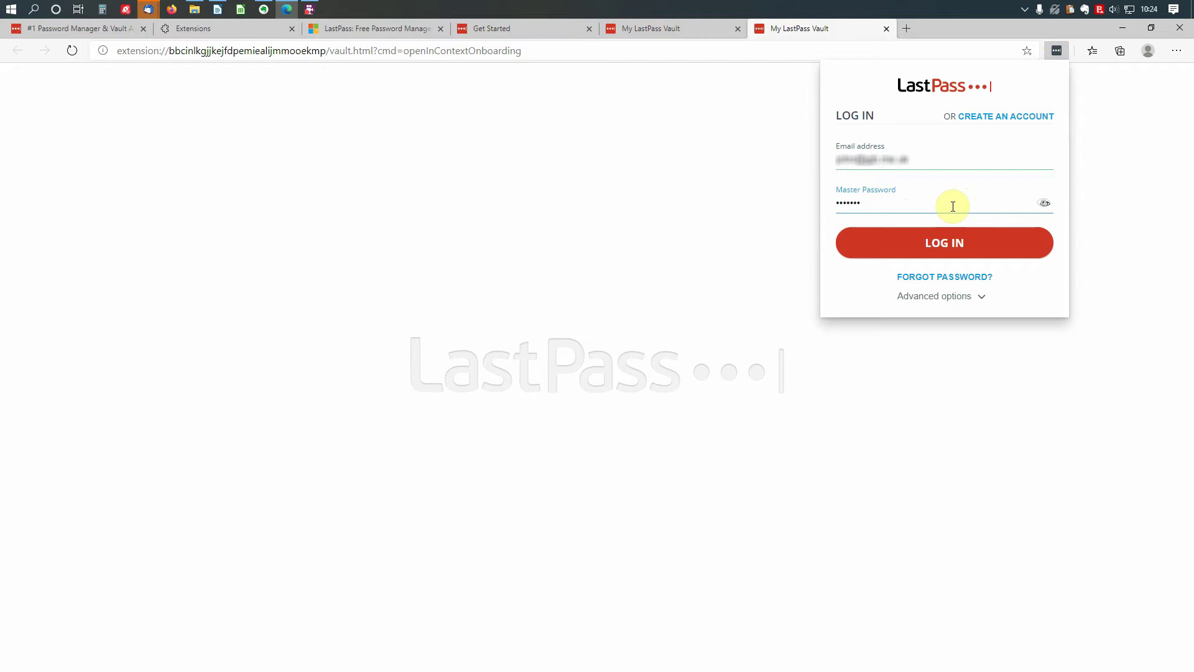
text(••••••)
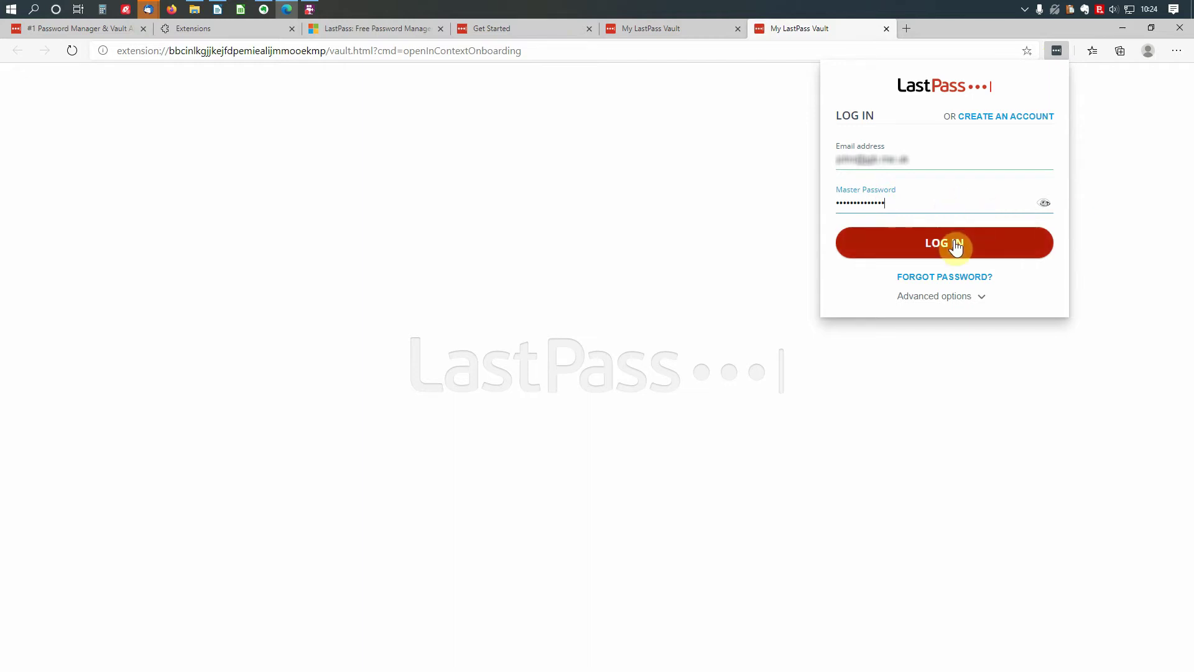
click(956, 245)
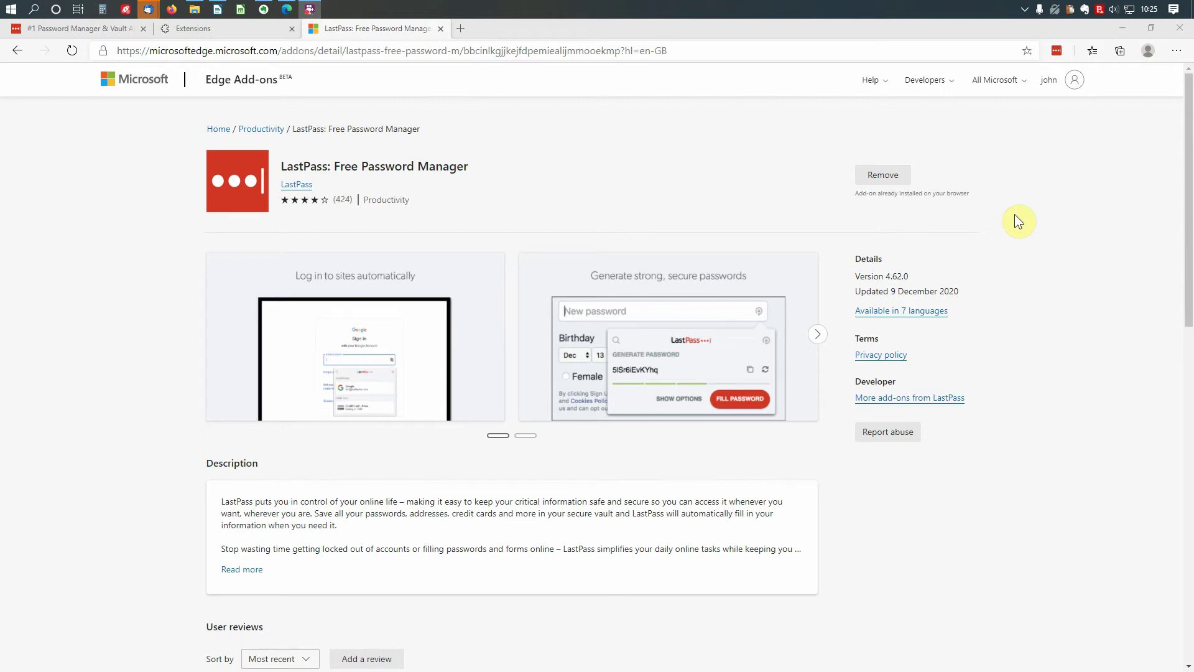
- Turn off Edge's 'Offer to save passwords' setting under Profiles > Passwords
click(1176, 51)
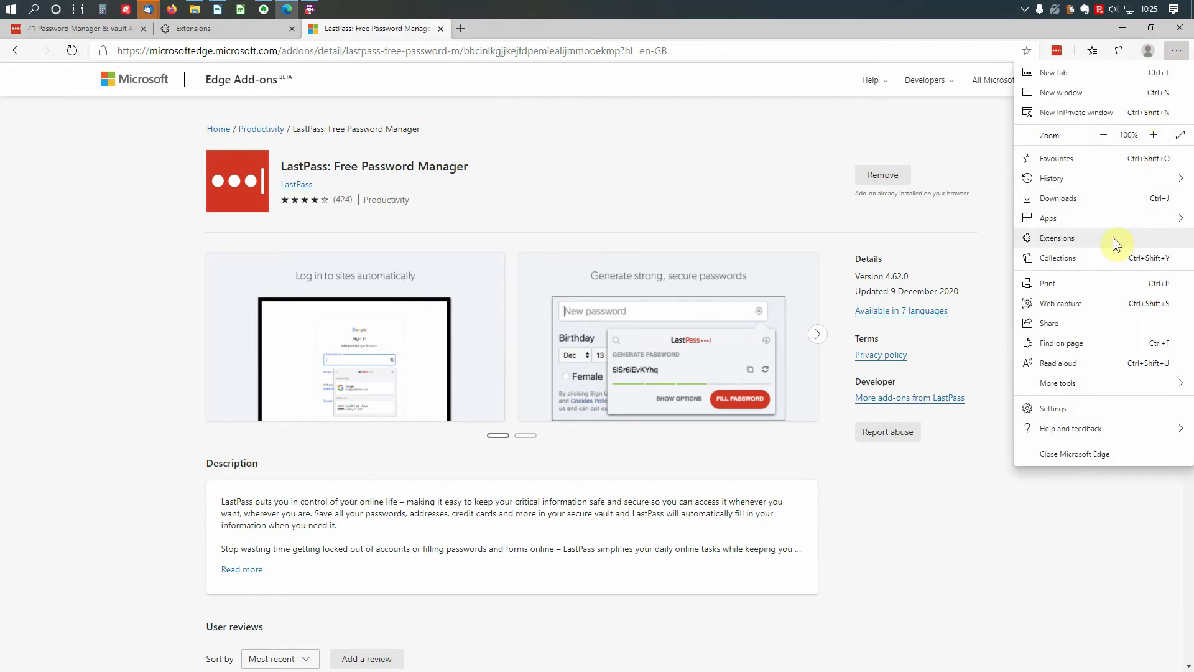
click(1093, 413)
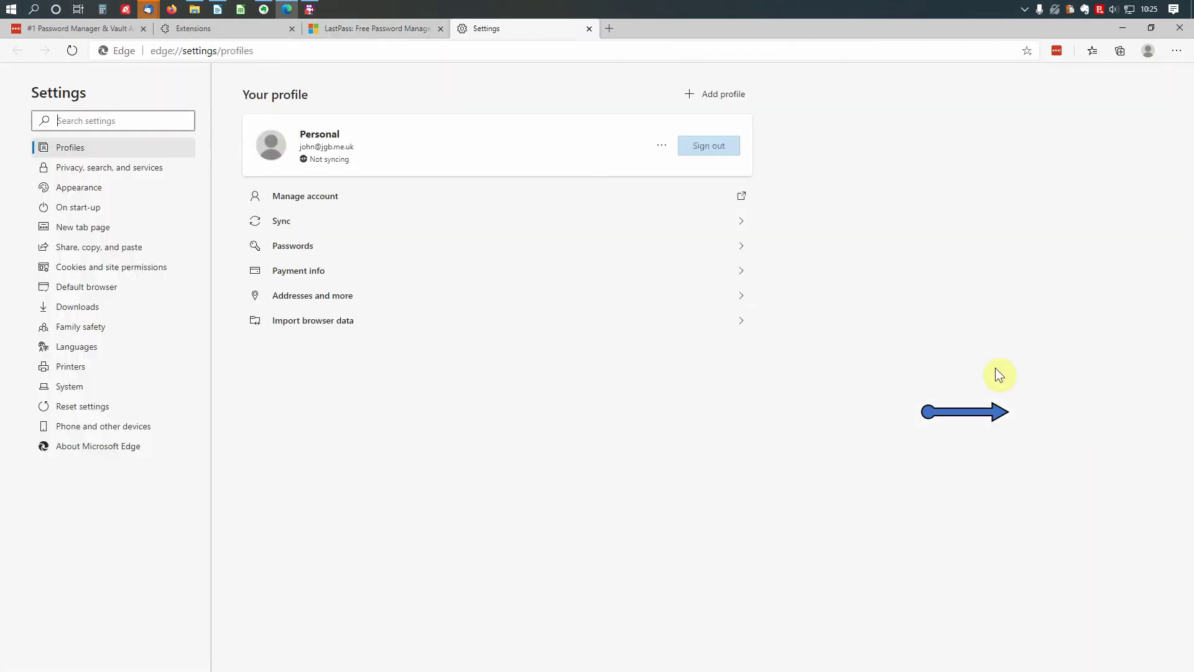
click(741, 246)
click(734, 132)
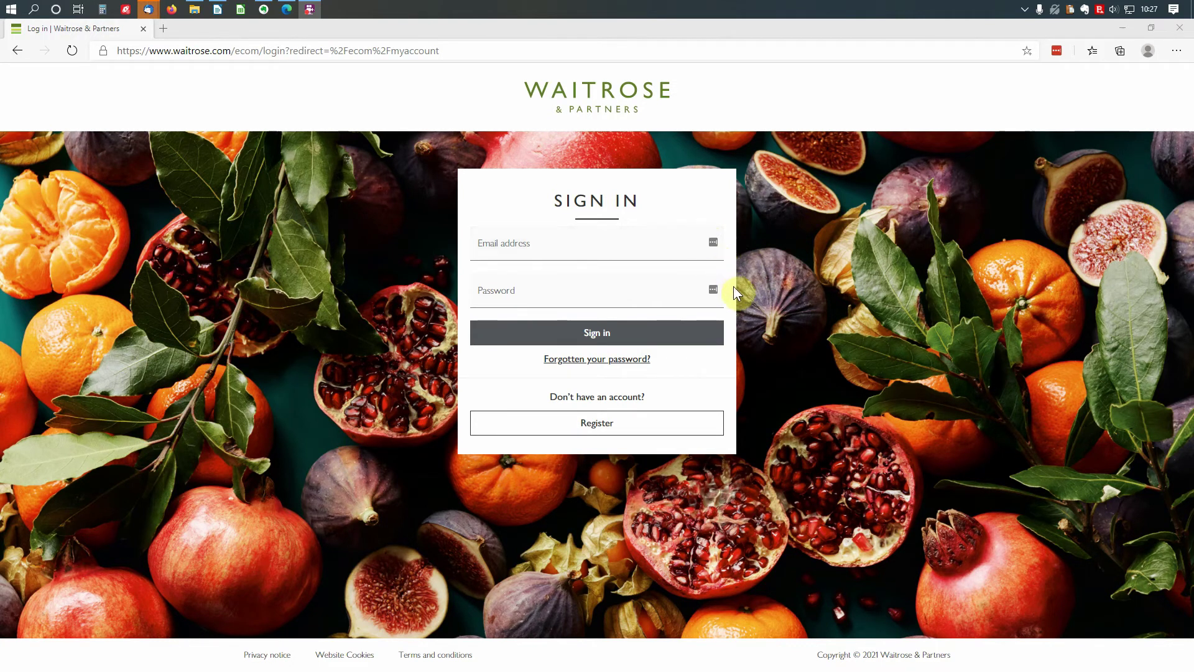
- Launch LastPass's Generate Secure Password from the Waitrose Password field's context menu
right_click(712, 287)
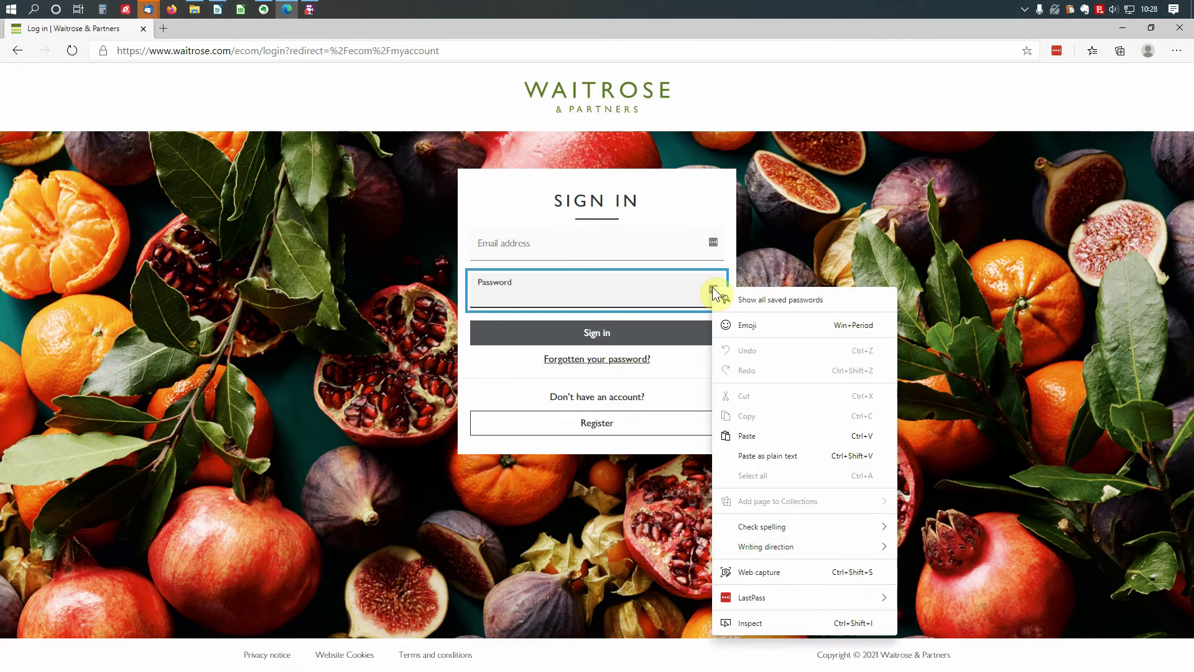
mouse_move(860, 592)
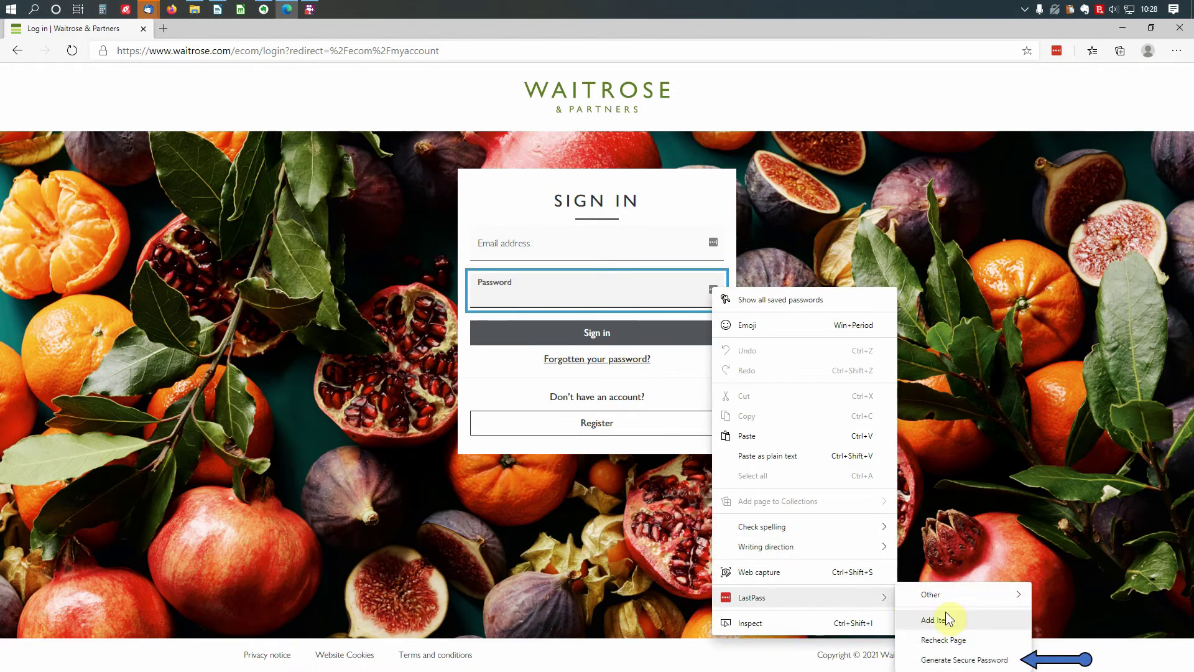
click(969, 661)
- Set the generator to a 15-character password with uppercase, lowercase, numbers and symbols
mouse_move(573, 394)
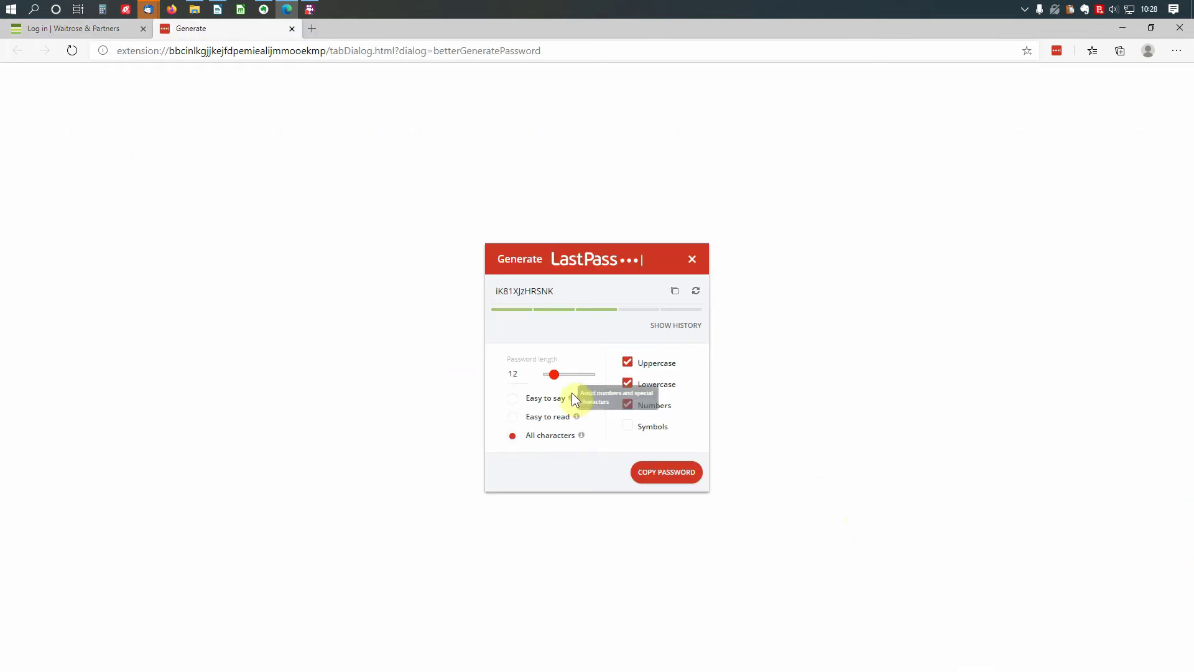
drag(554, 381, 554, 377)
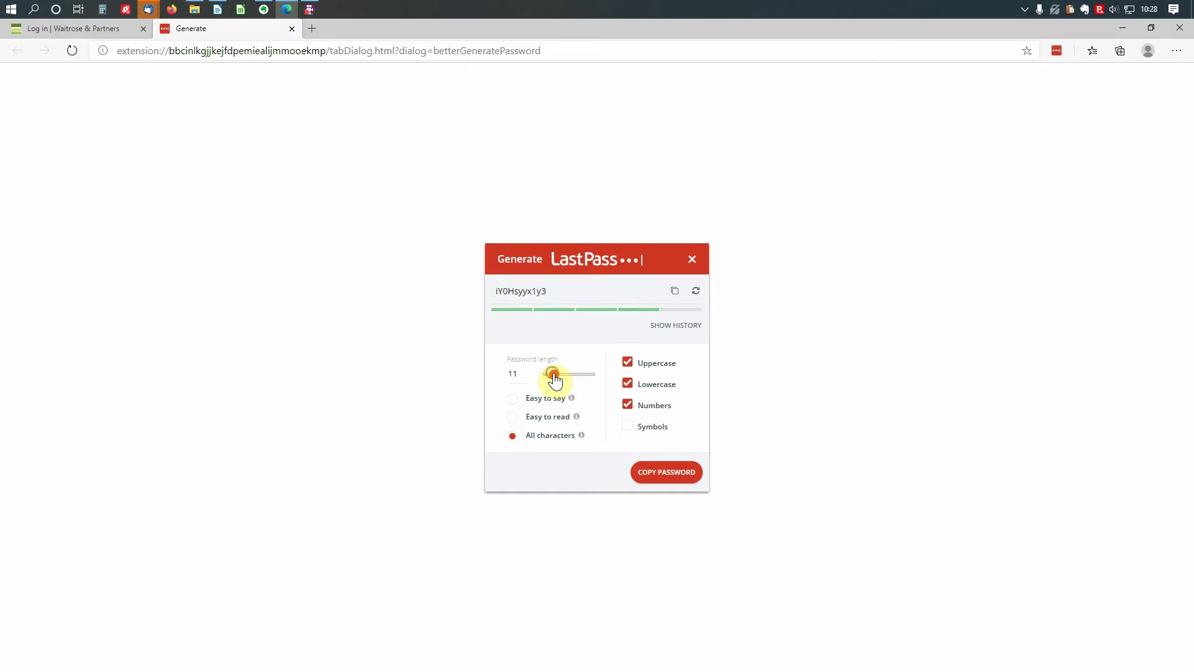
click(628, 427)
click(627, 405)
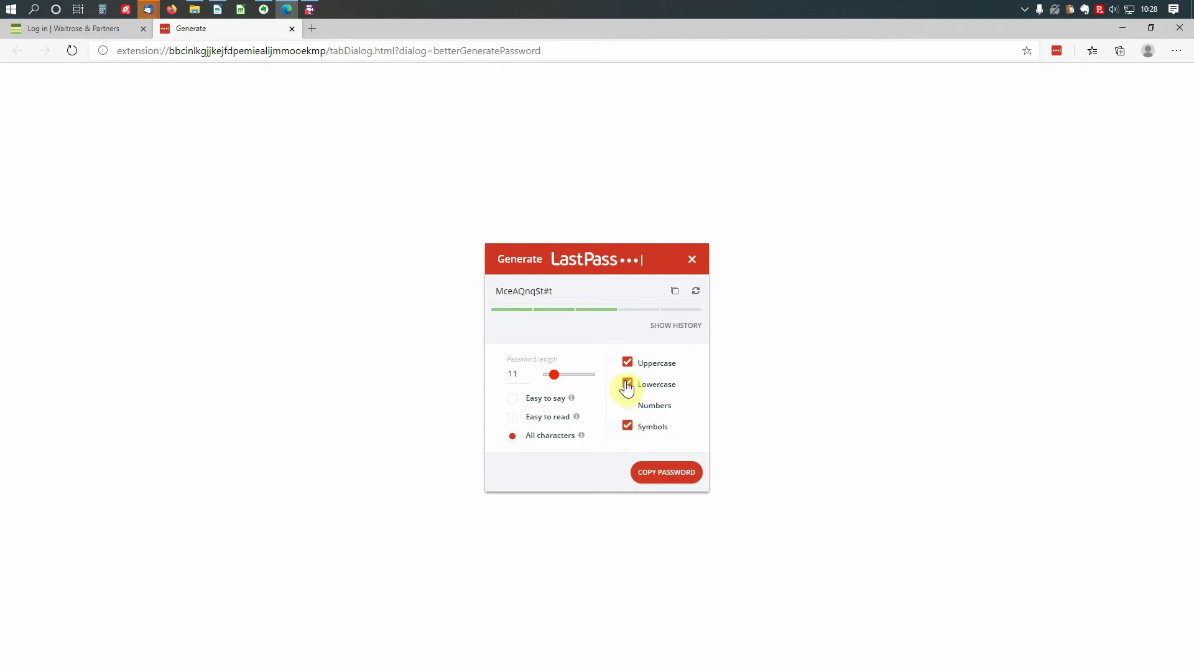
click(627, 384)
click(627, 386)
click(627, 408)
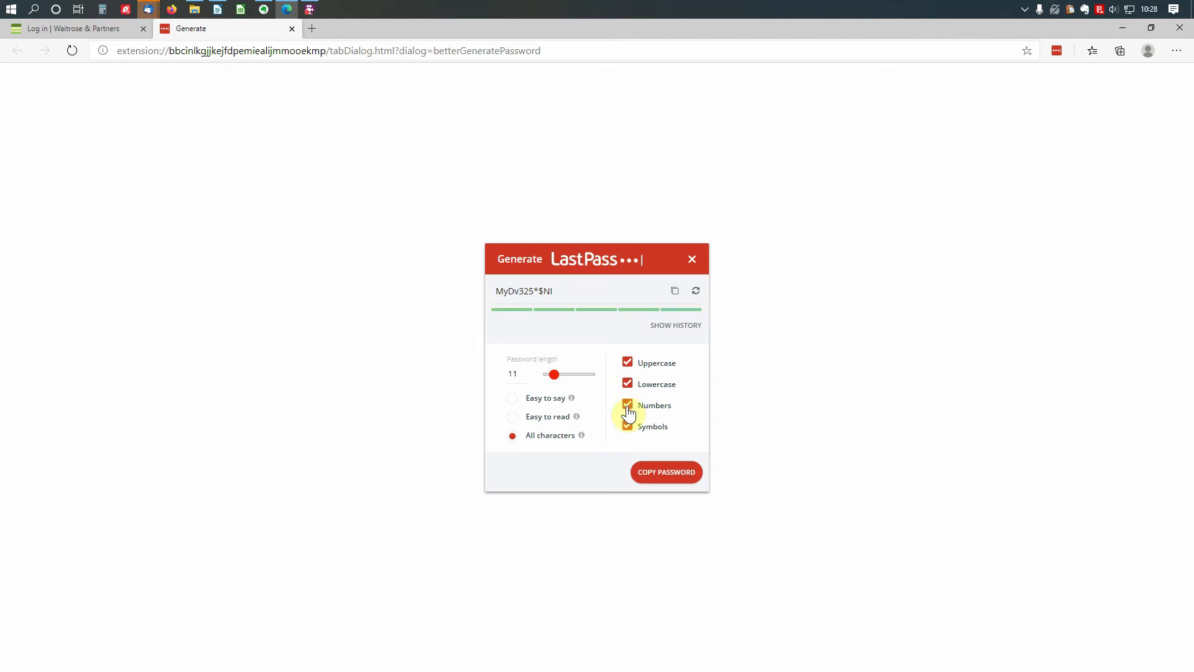
drag(554, 375, 558, 380)
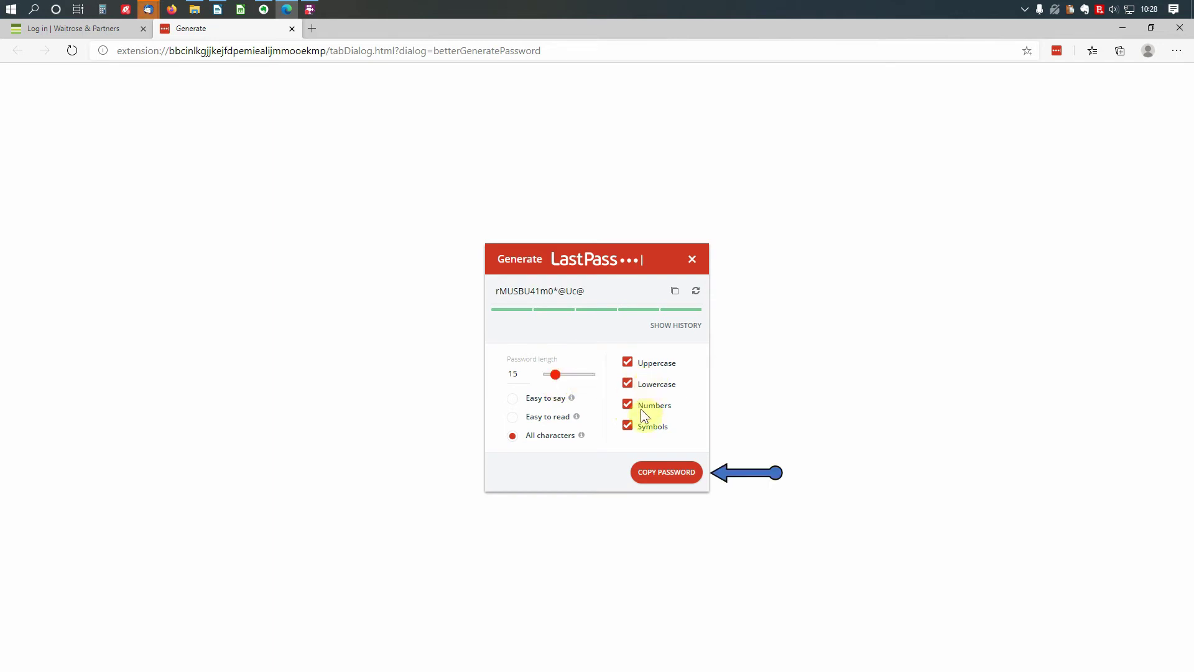
- Copy the generated password, paste it into the Waitrose Password field, verify it, and sign in
click(669, 474)
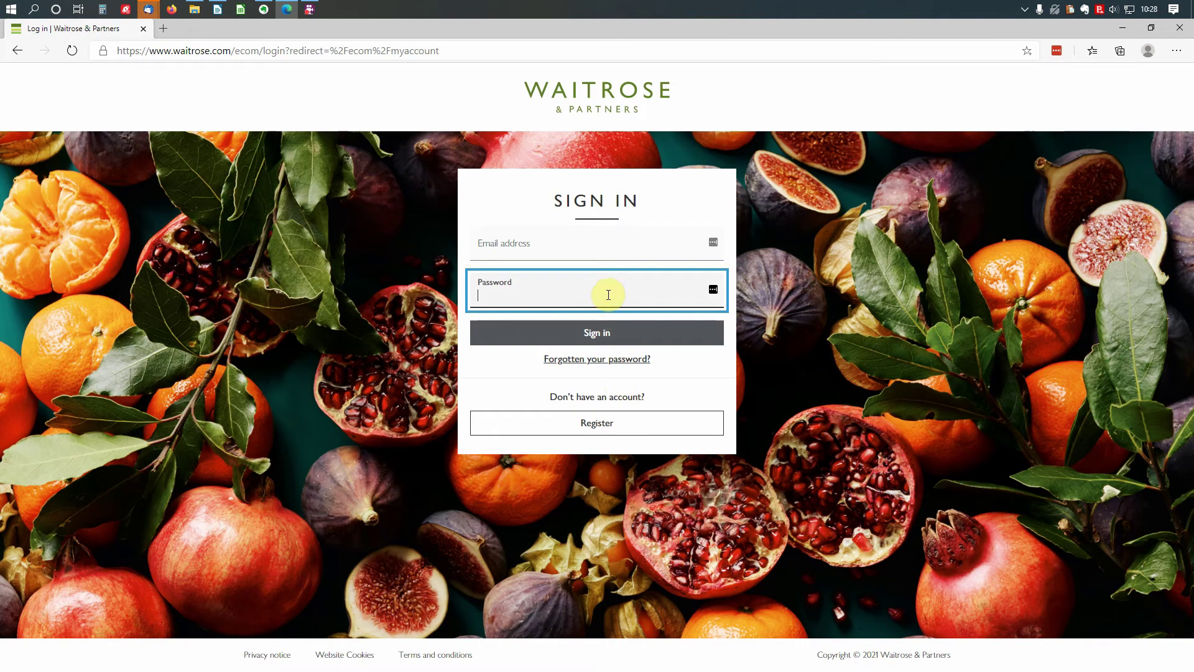
right_click(608, 295)
click(650, 447)
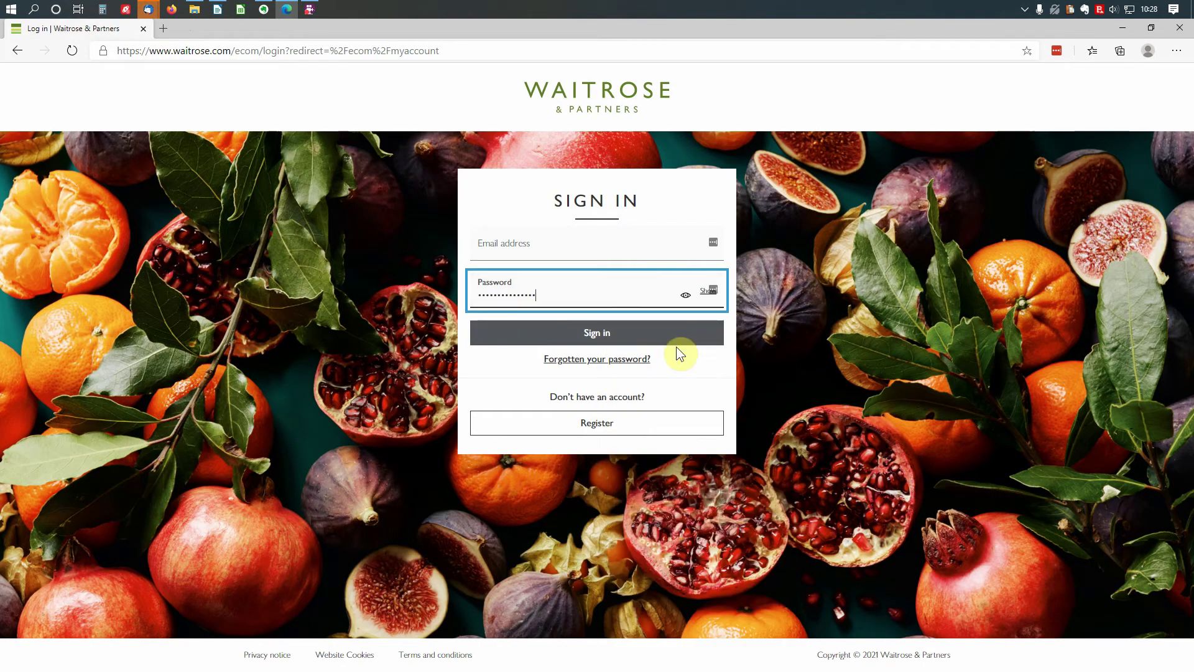
click(684, 297)
click(685, 298)
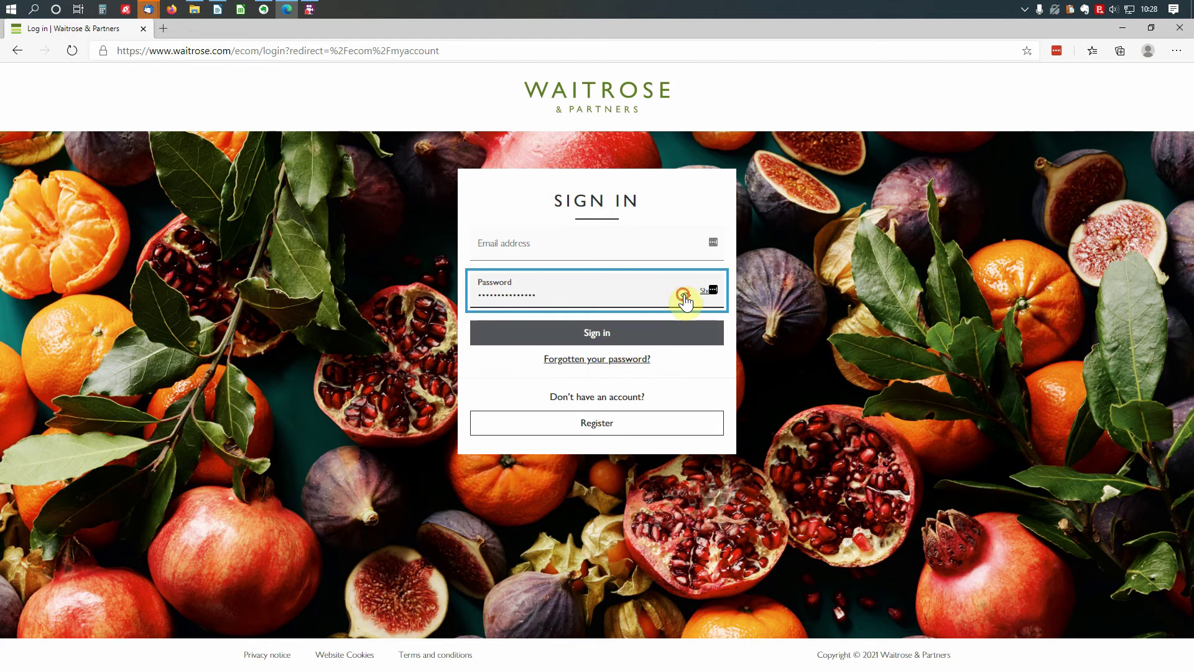
click(622, 337)
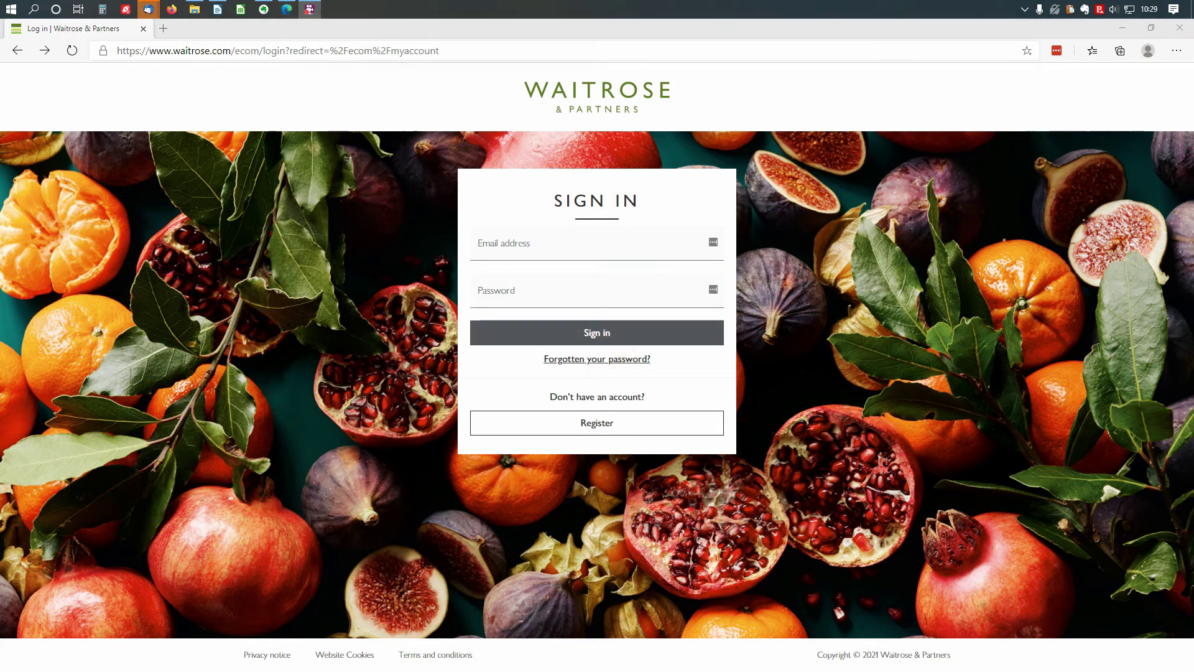
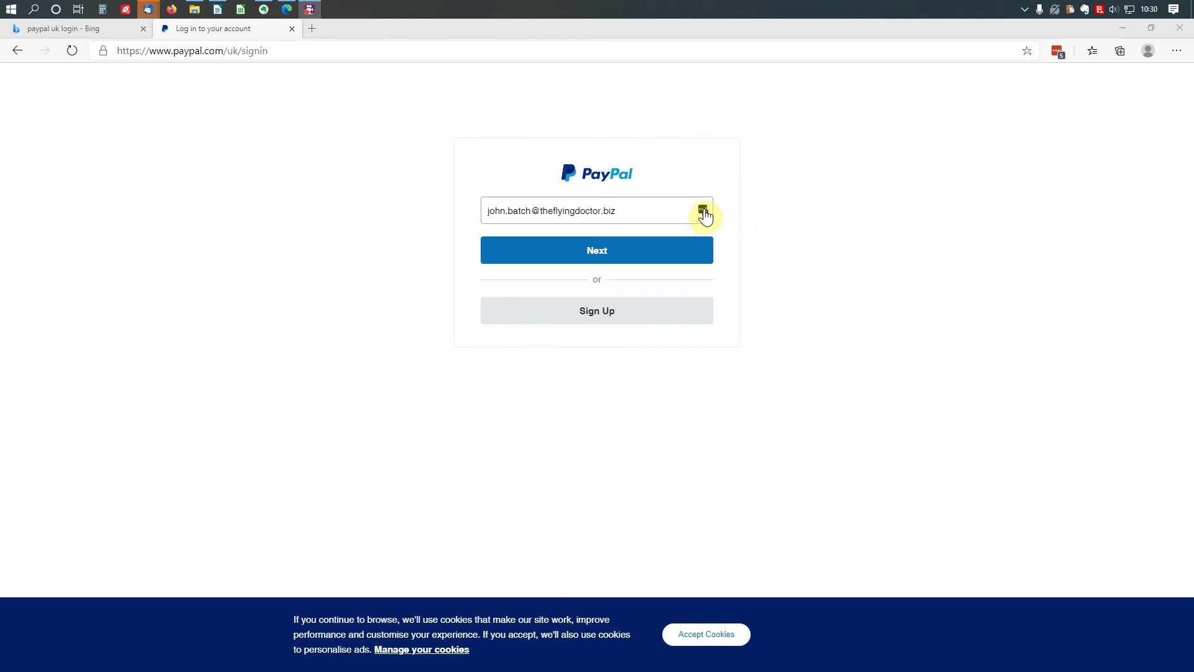
- Autofill the saved PayPal login from LastPass, then submit email and password to reach the security-code page
click(704, 215)
click(700, 214)
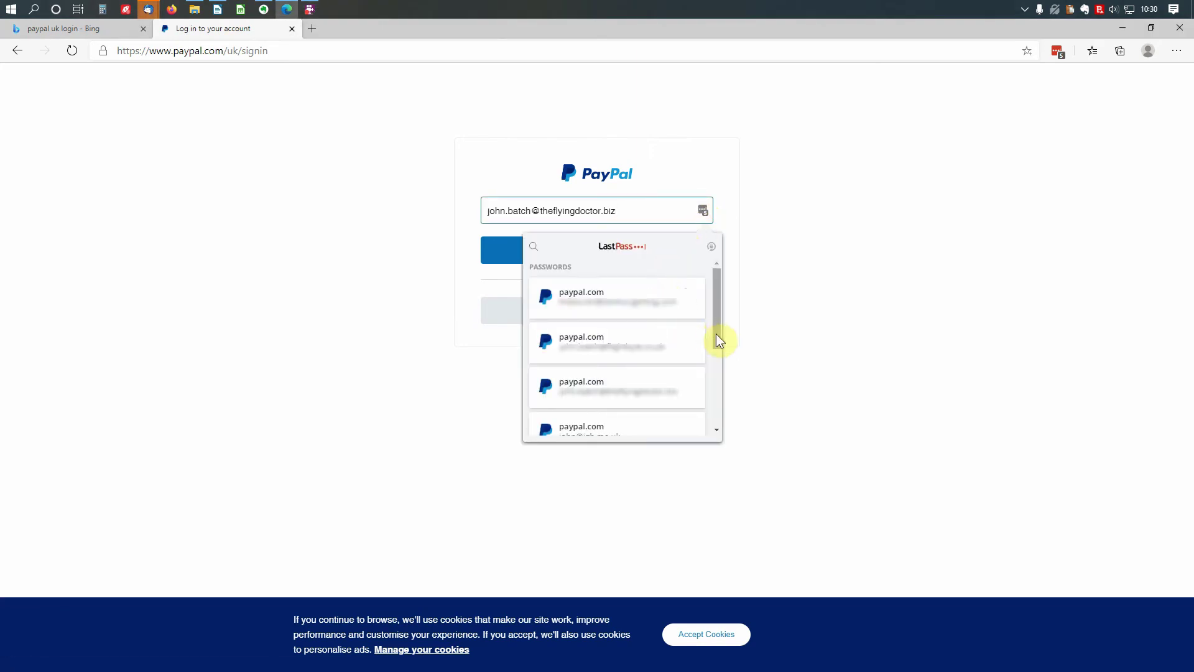
drag(720, 340, 799, 278)
click(798, 278)
click(602, 251)
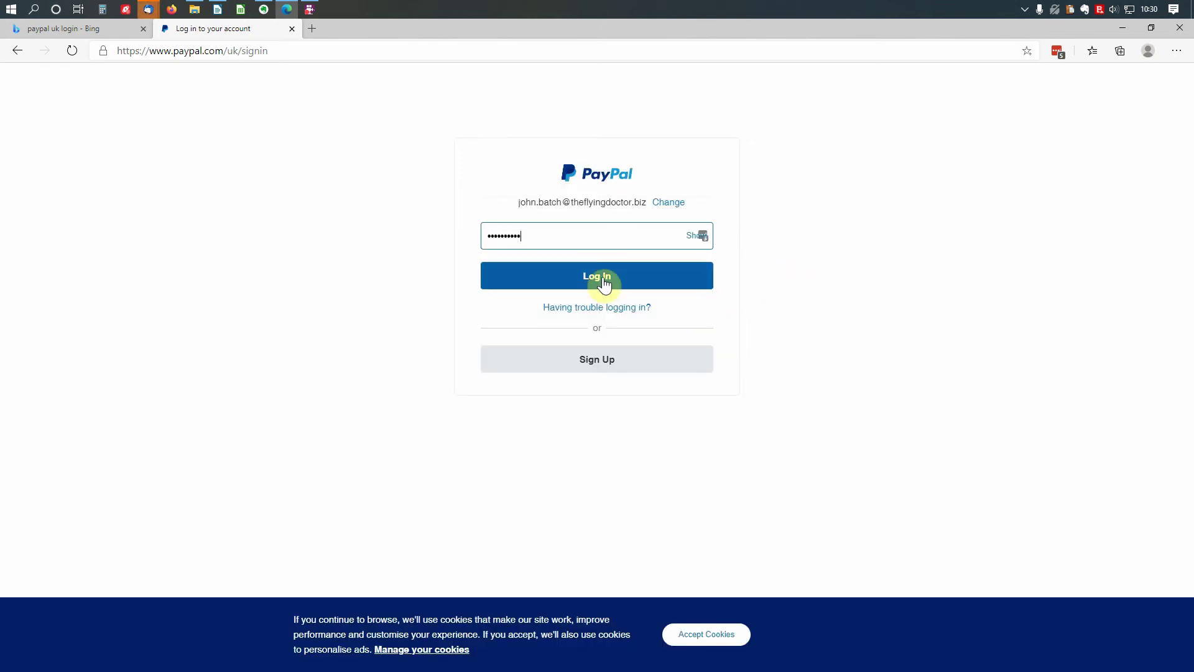
click(602, 277)
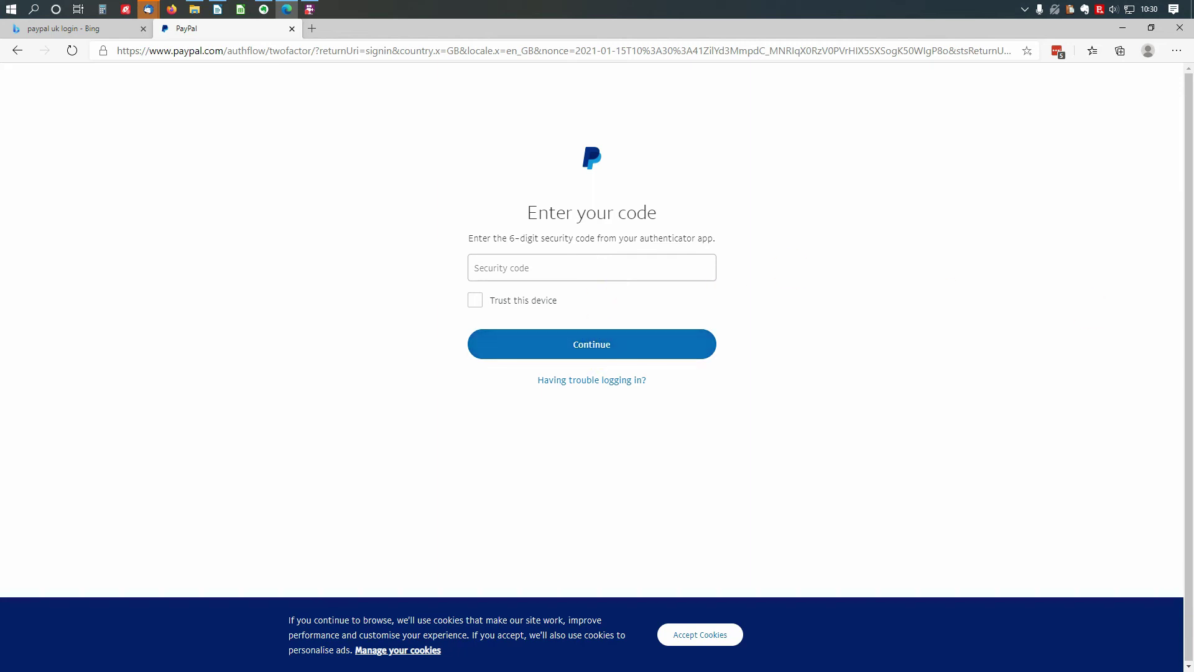
click(1057, 51)
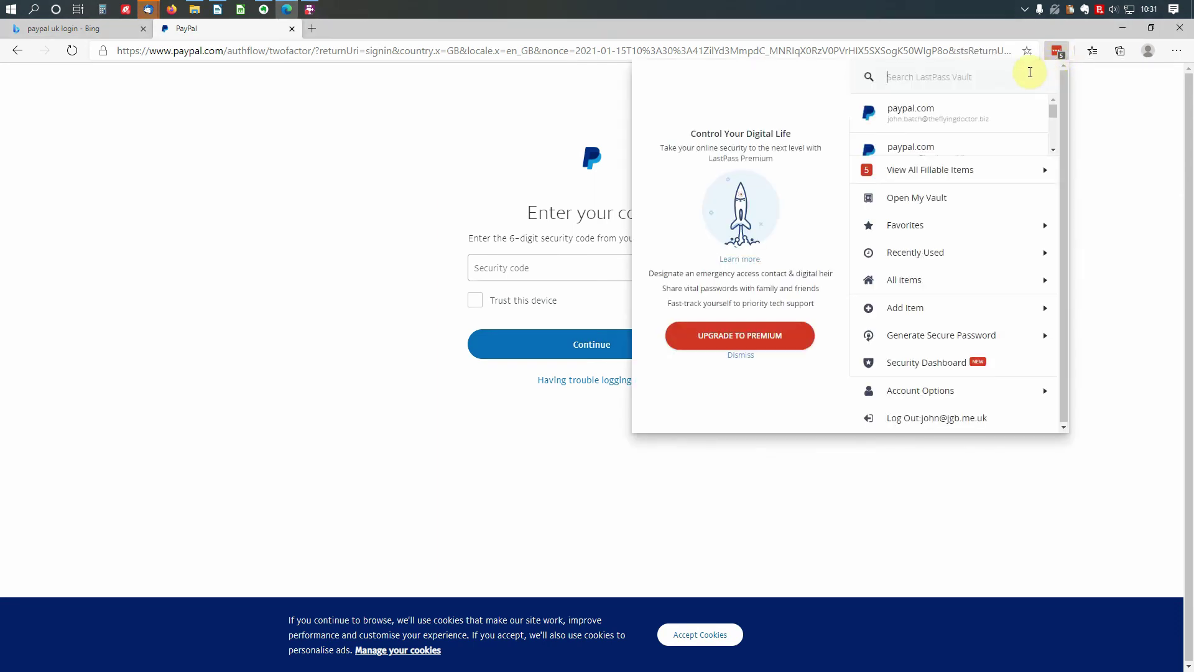
mouse_move(1021, 112)
click(1045, 312)
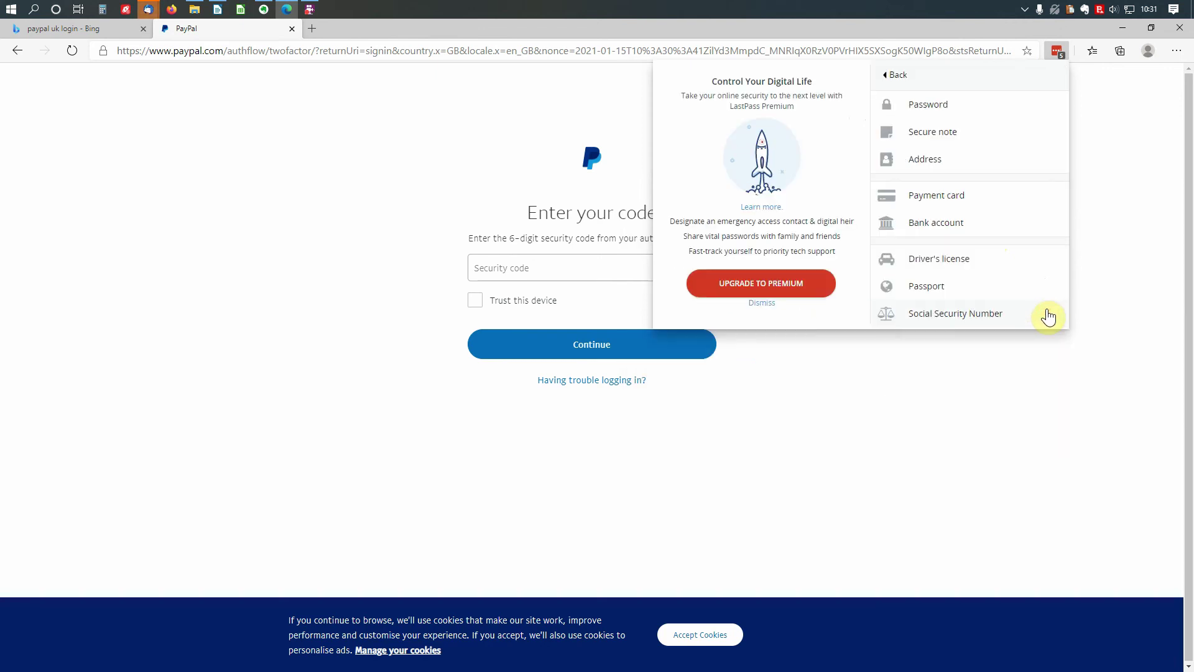
click(953, 137)
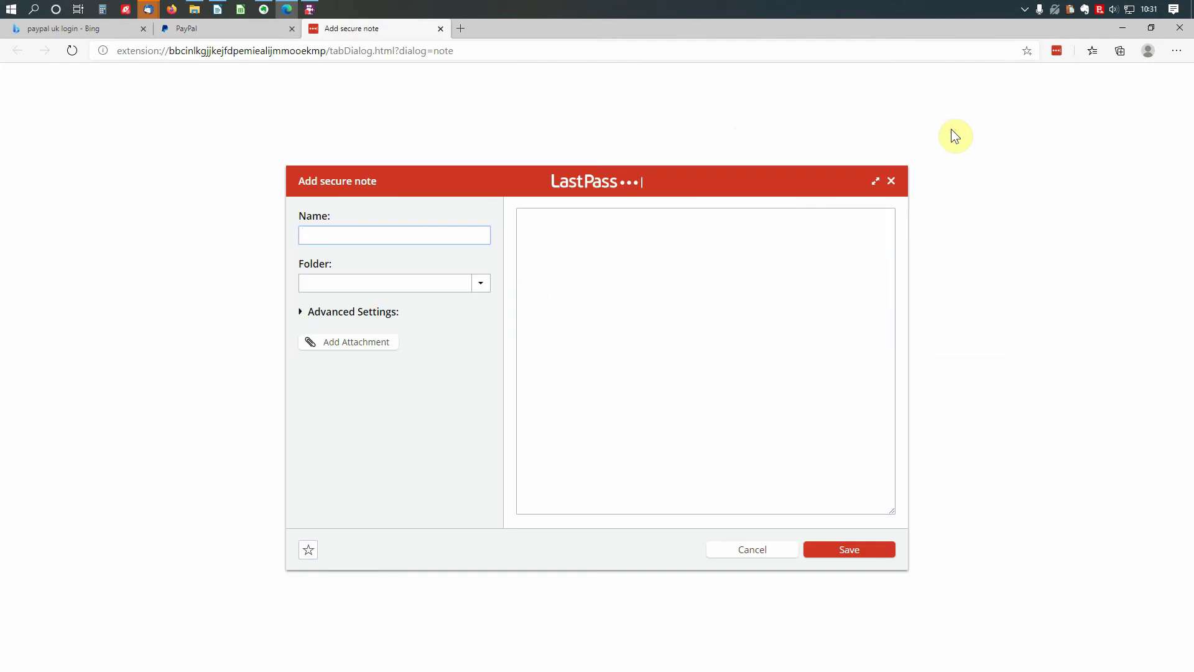
click(459, 236)
text(Stuff to remember)
click(637, 222)
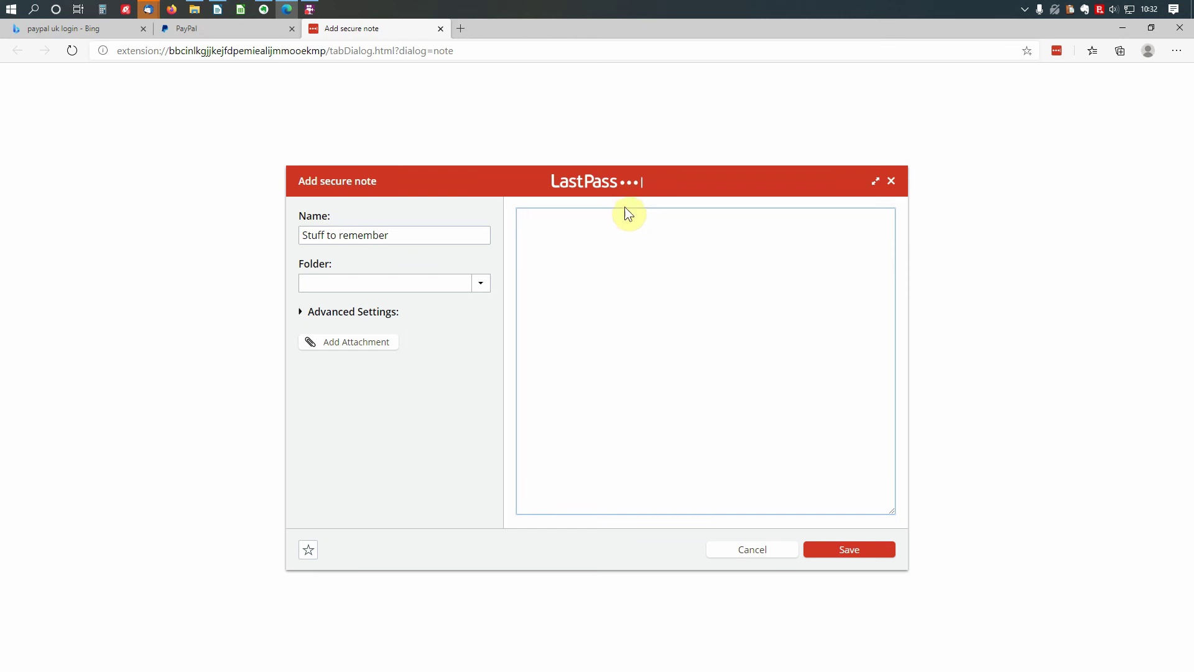
click(780, 553)
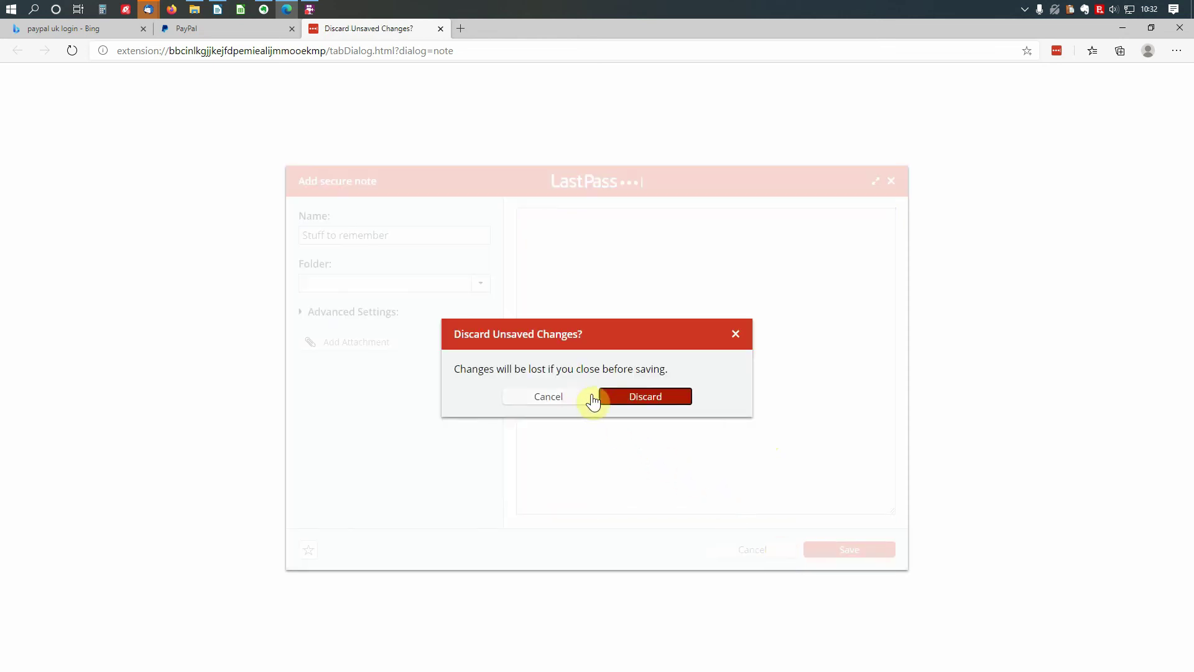
click(625, 398)
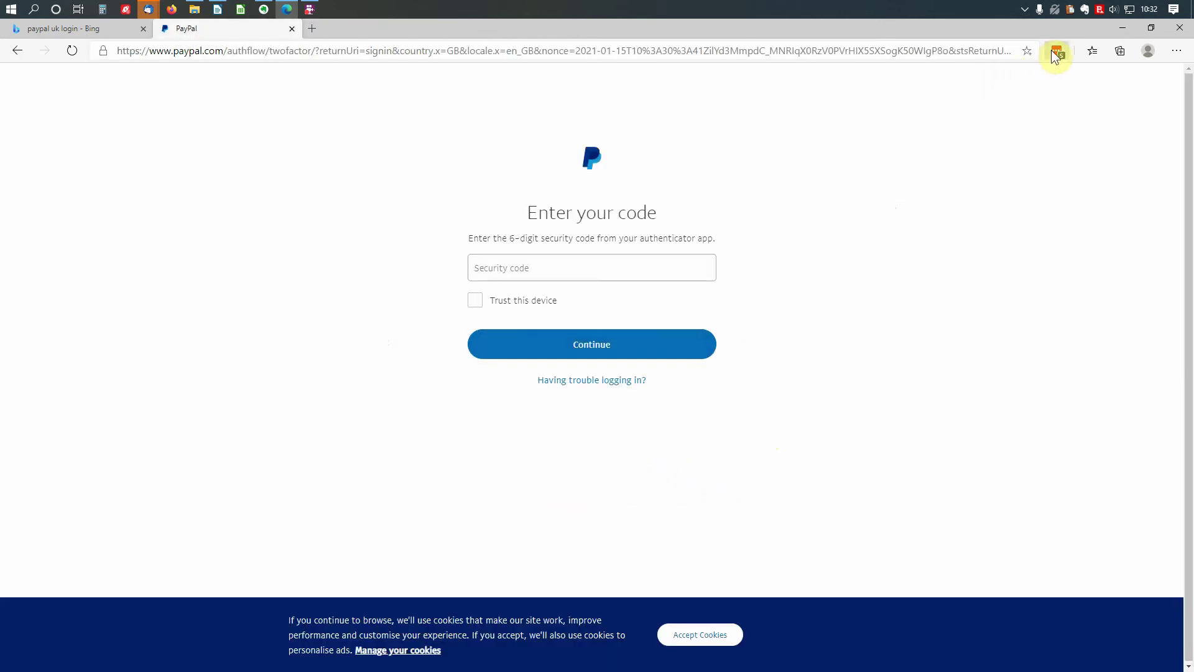
- Start a new Address item from the LastPass menu, scroll its blank form, and cancel unsaved
click(1056, 52)
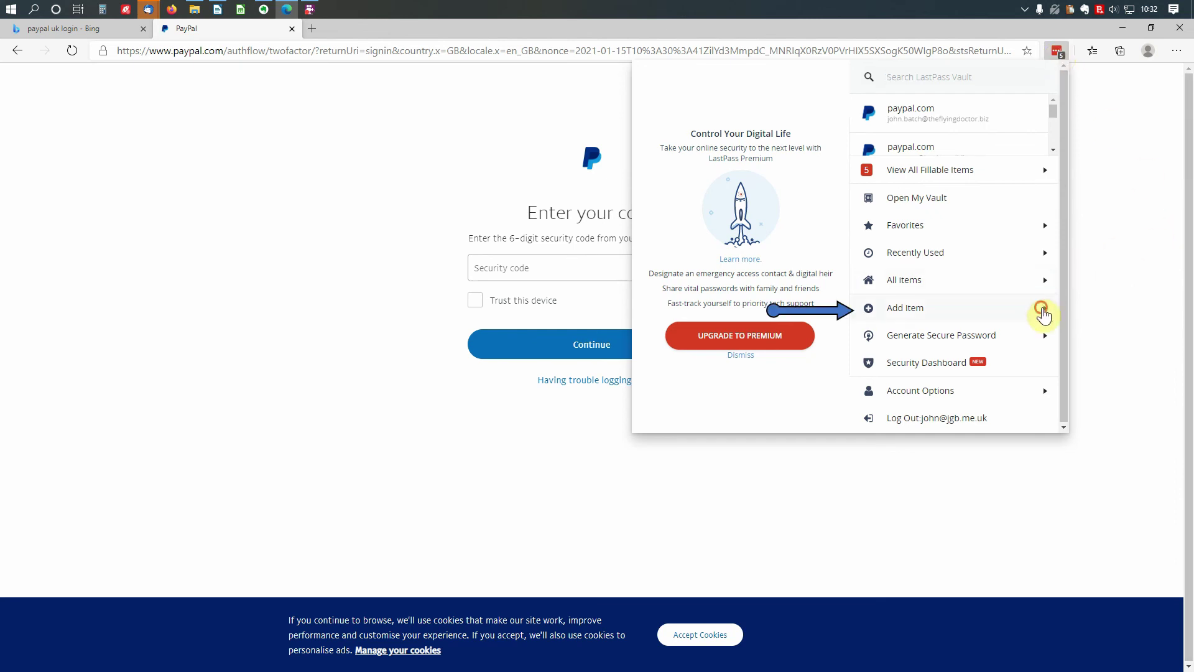
click(1043, 310)
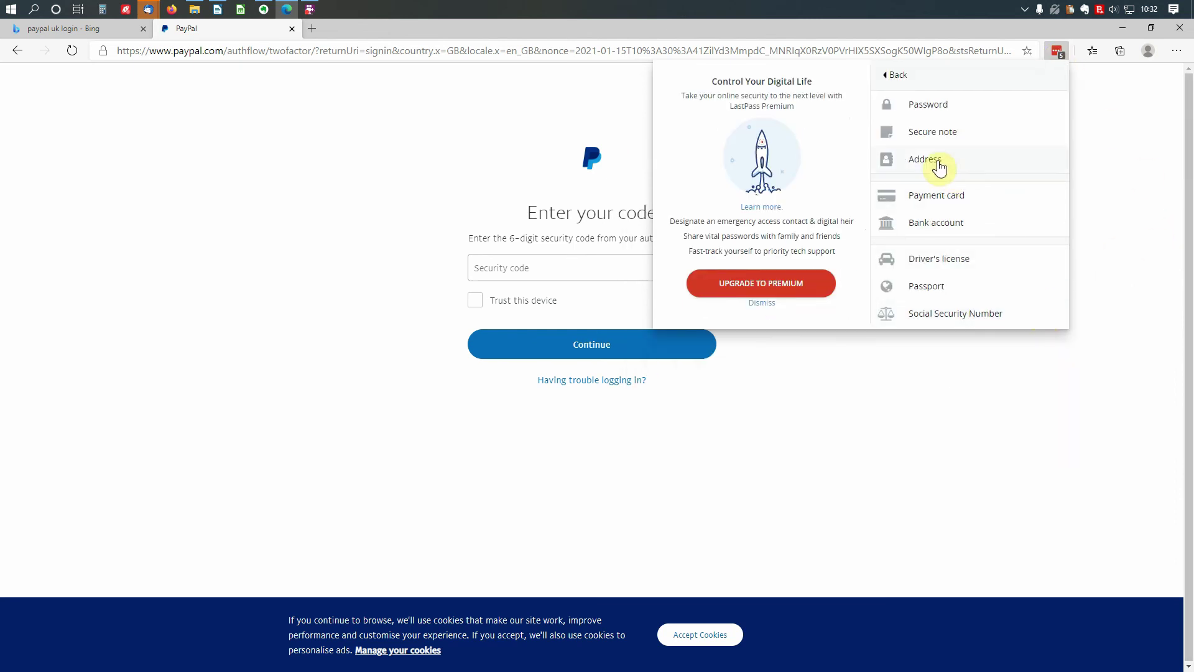
click(938, 161)
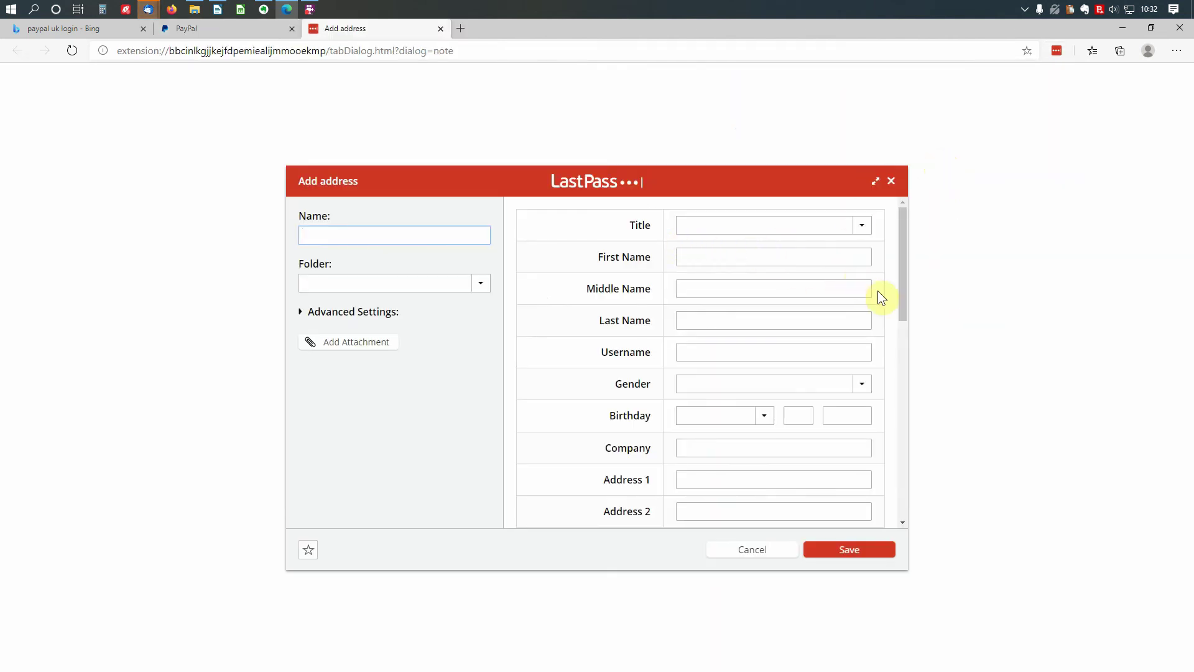
drag(902, 301, 871, 278)
click(782, 550)
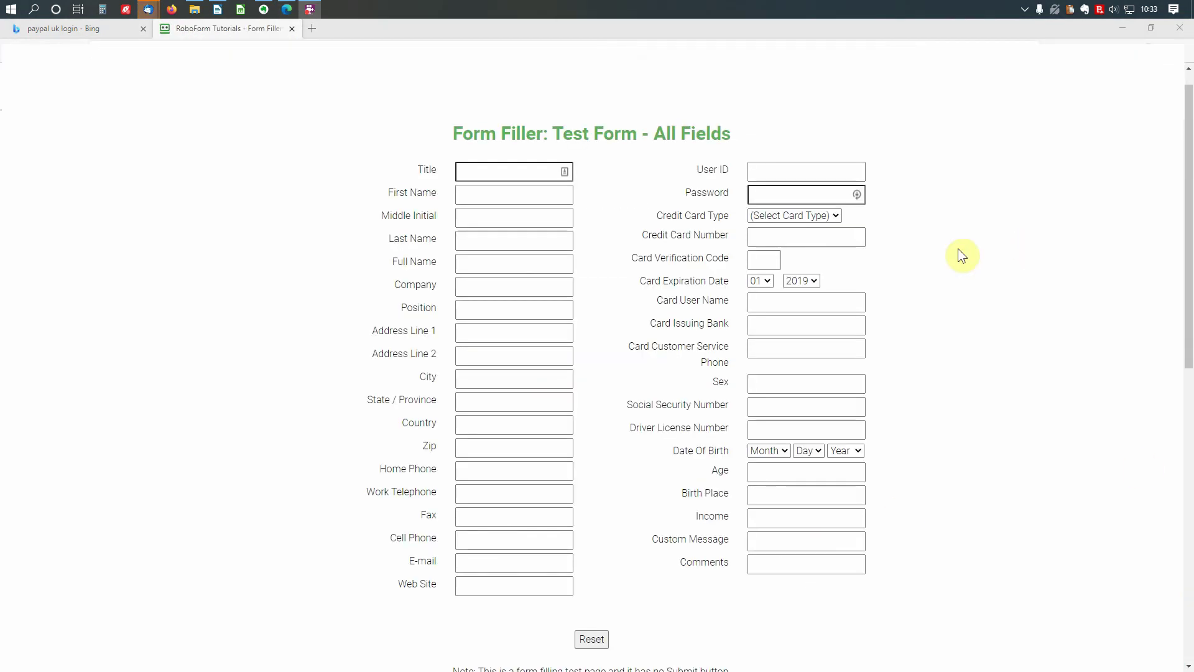
- Fill the test form from the Title field with the saved Work address via the LastPass context menu
click(531, 173)
right_click(532, 178)
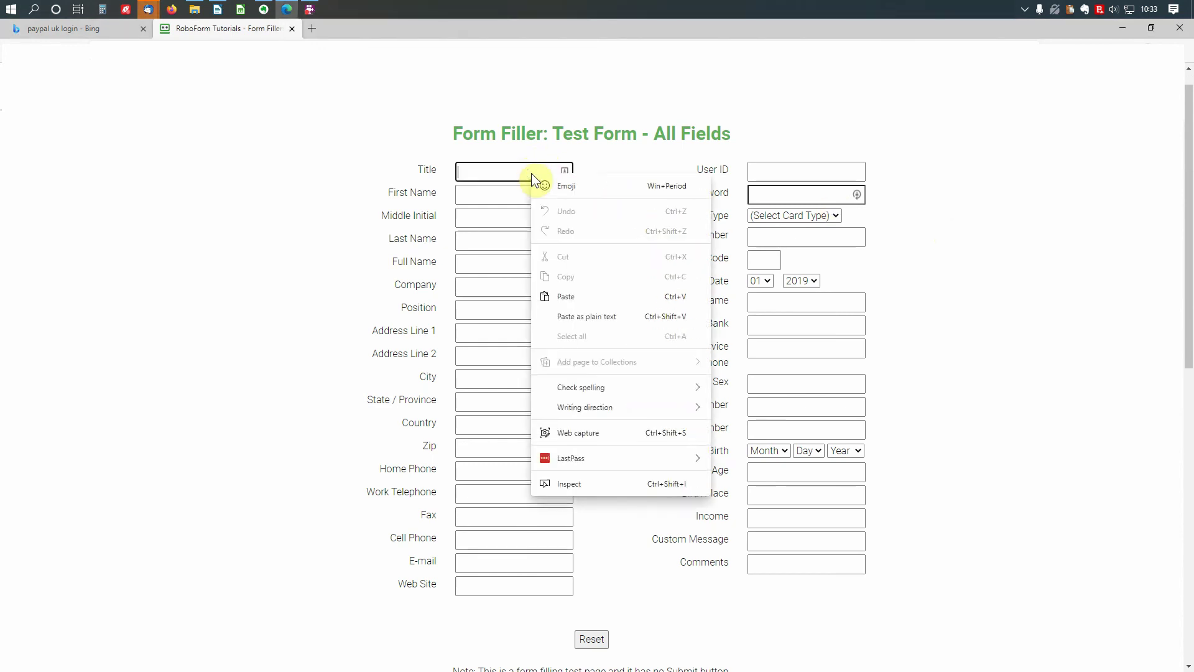
mouse_move(690, 454)
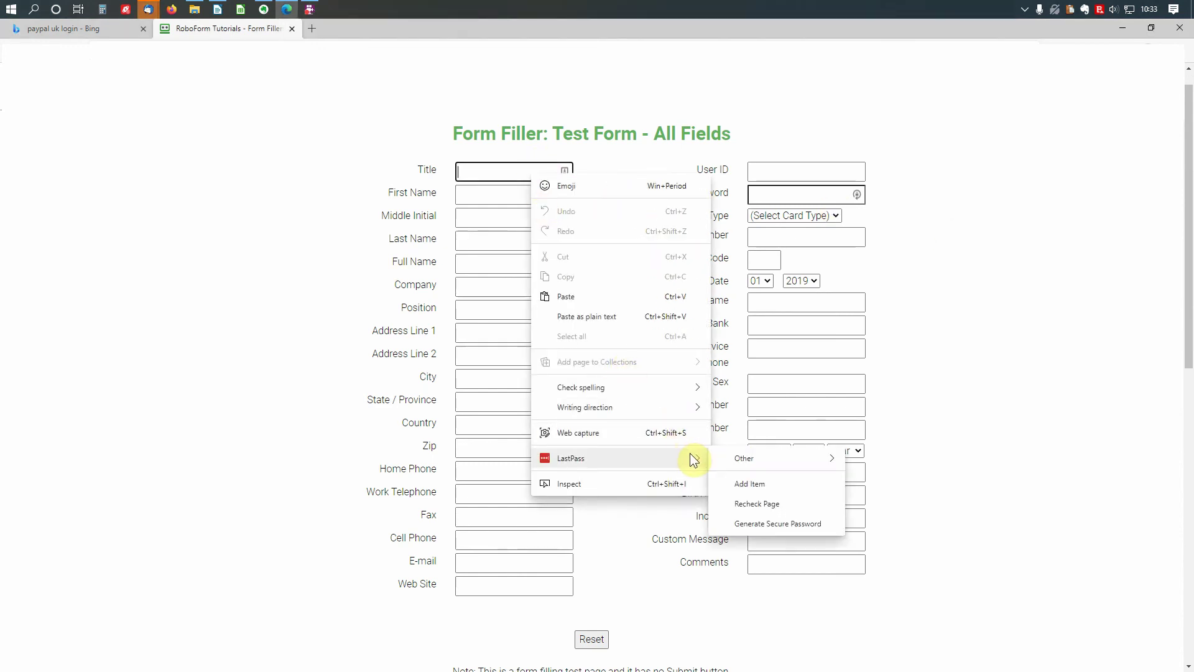
mouse_move(787, 465)
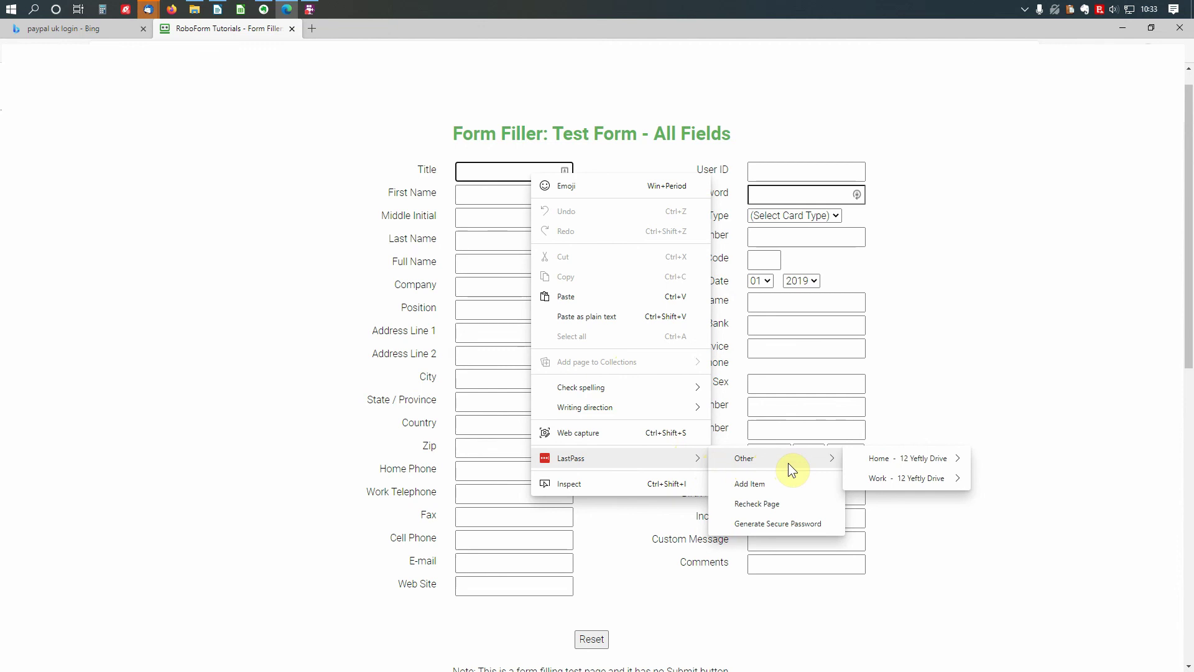
mouse_move(965, 483)
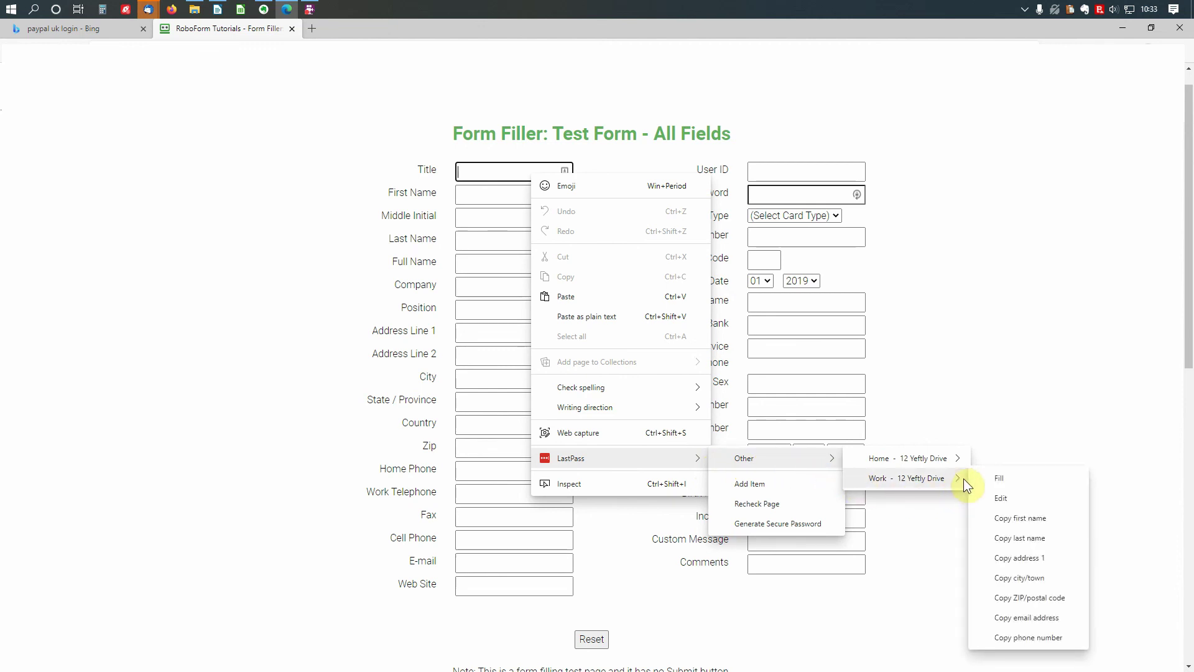
click(1006, 478)
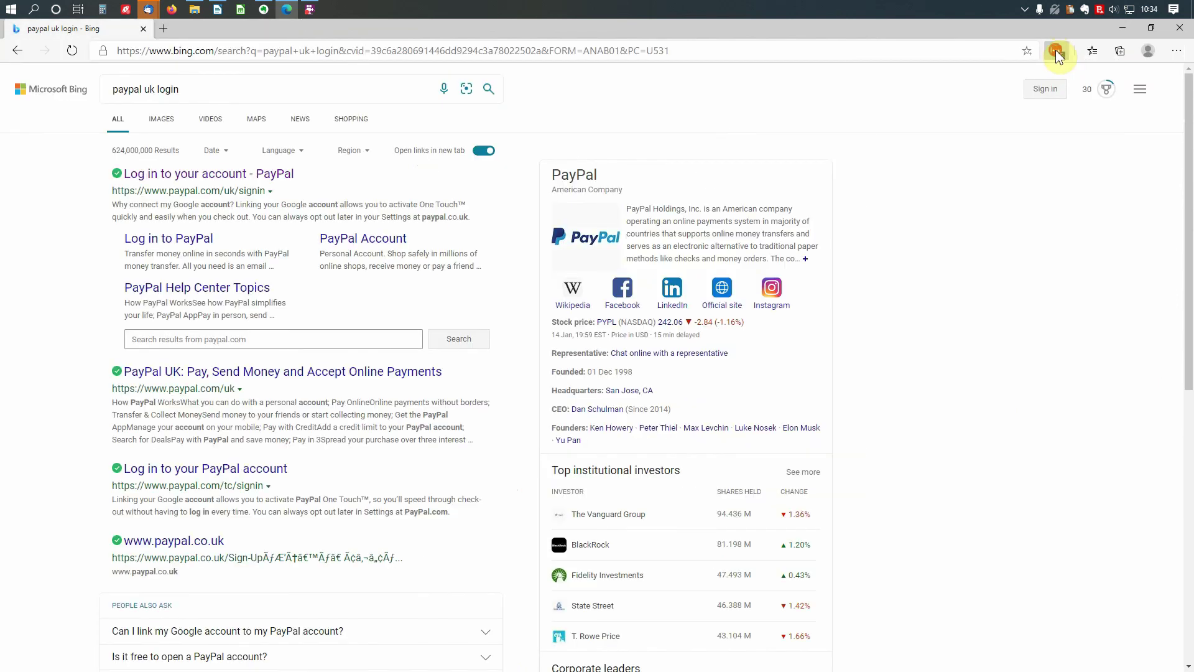
- In the LastPass menu, view the login.live.com entry's copy options, then open it in the Edit password dialog
click(1055, 50)
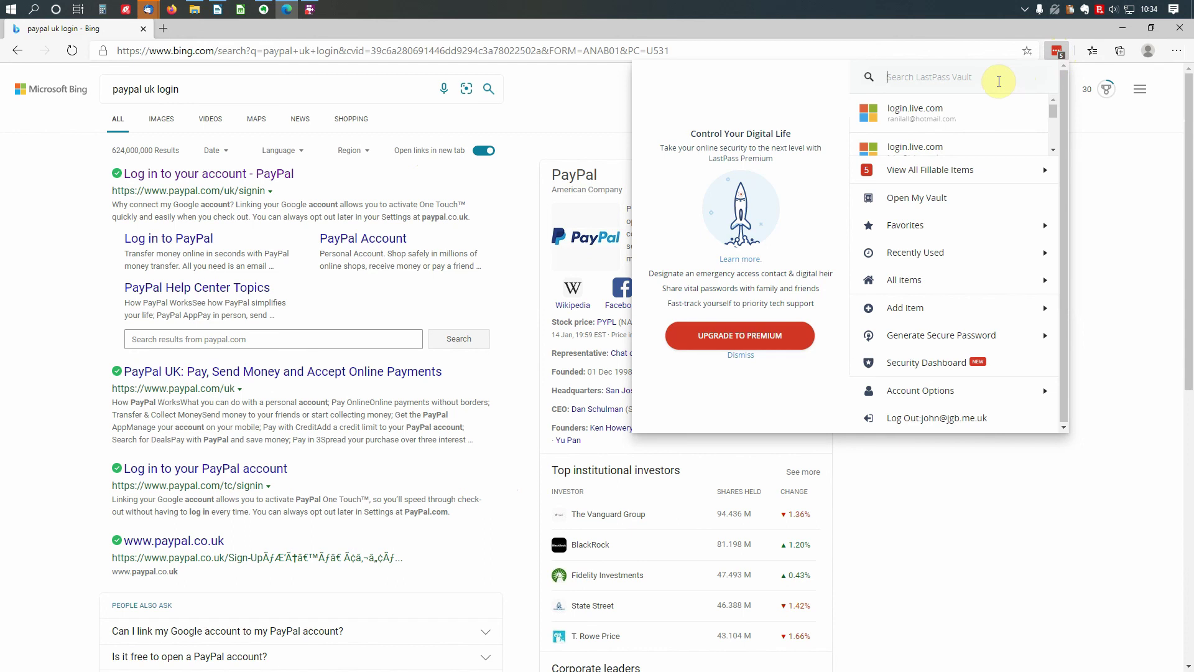
mouse_move(1024, 112)
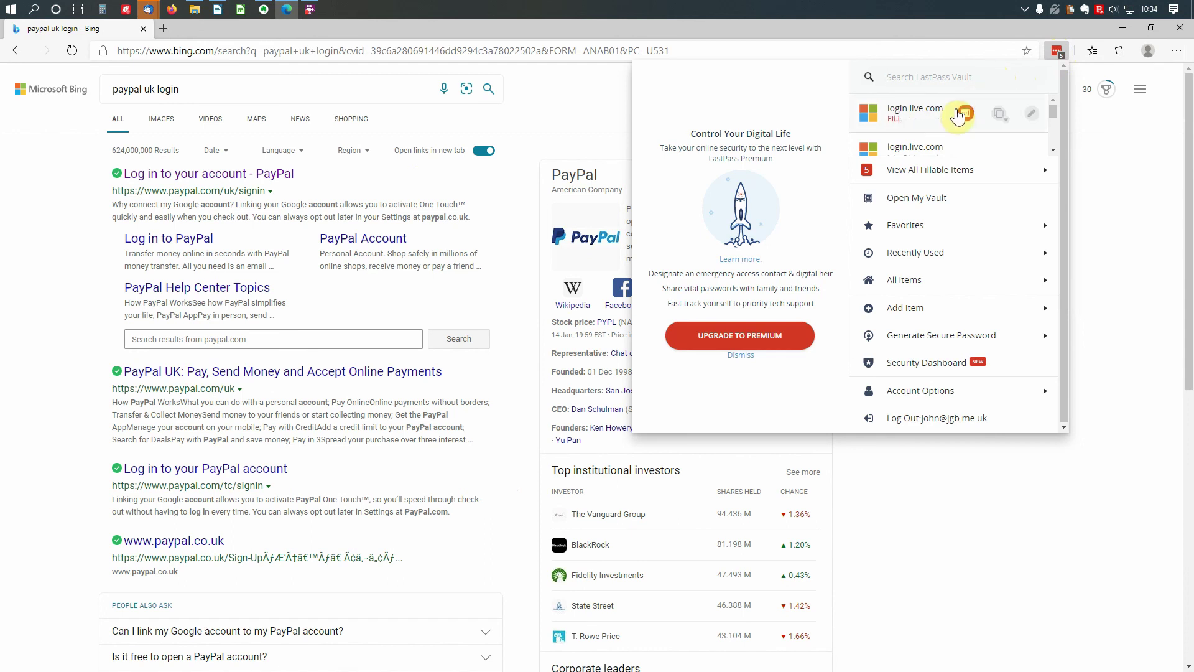
click(996, 115)
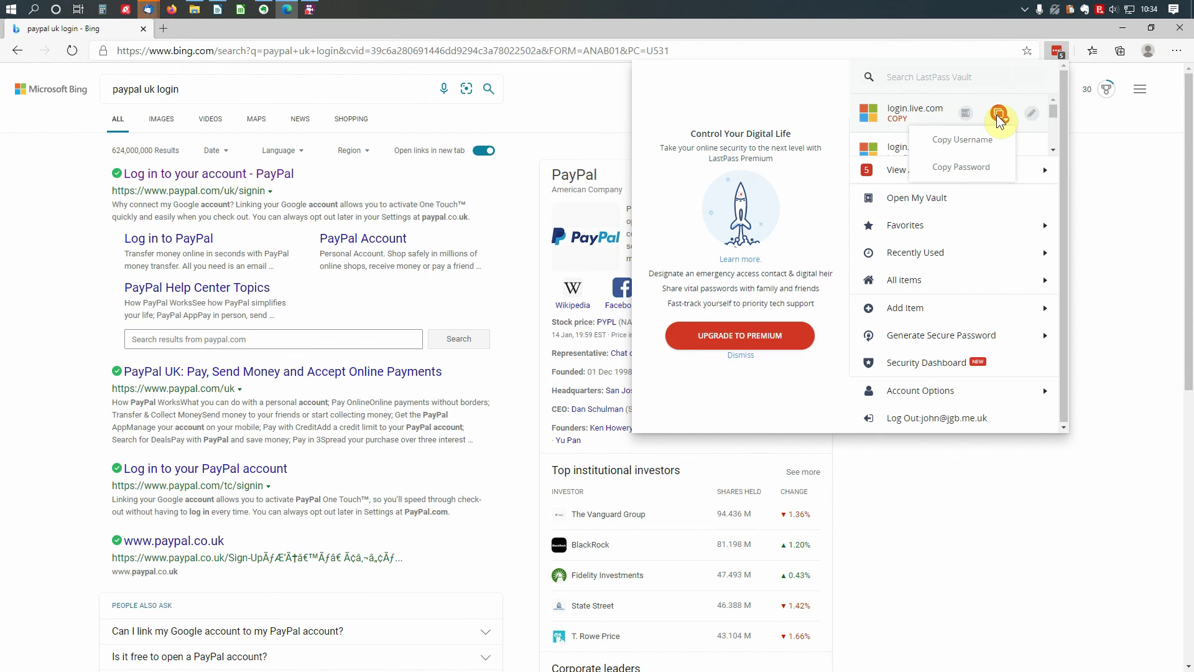
click(1034, 114)
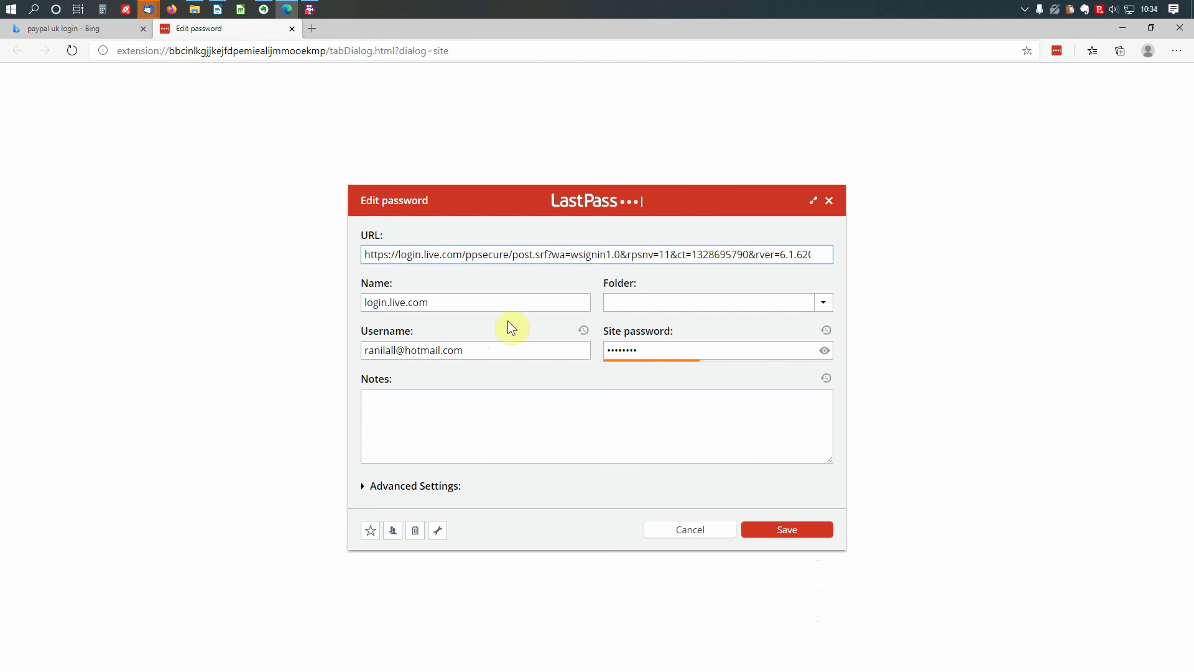